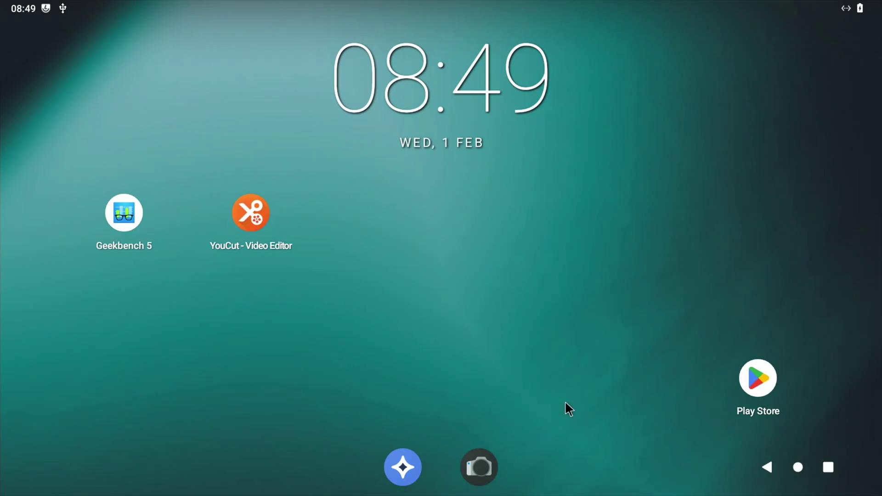
# Step: Start Geekbench 5 from its icon on the Android home screen
pyautogui.click(133, 217)
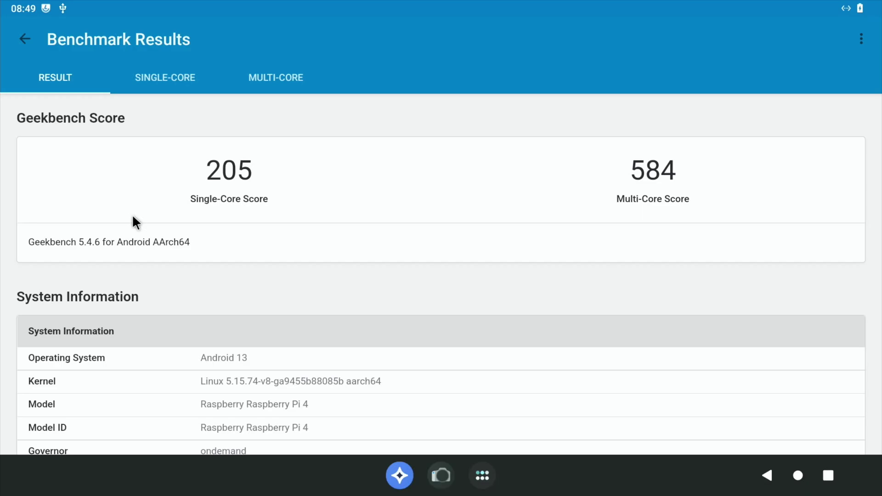
# Step: Leave the Geekbench results and open the Settings app from the all-apps list
pyautogui.click(482, 475)
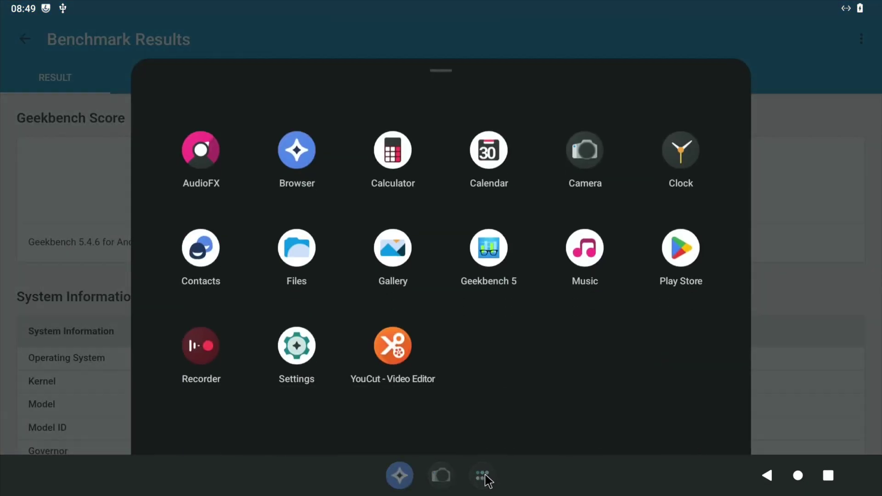
pyautogui.click(303, 302)
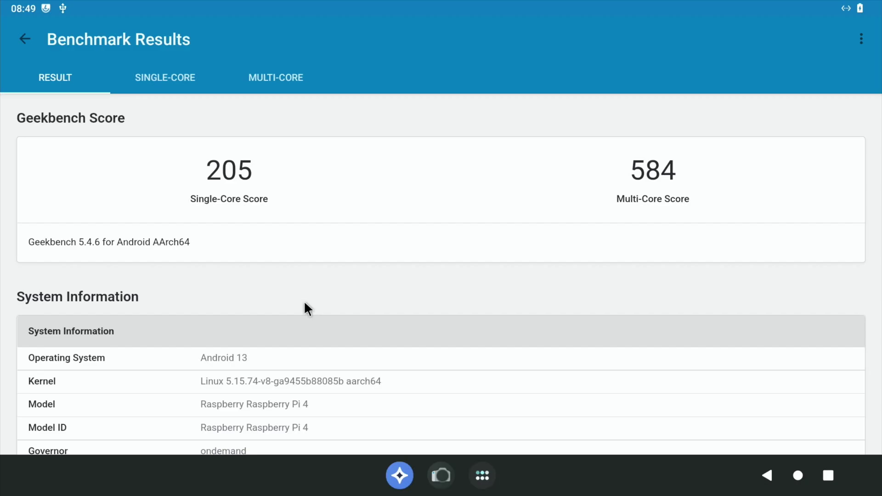
# Step: Go to System > Raspberry Pi settings and scroll through the overclock options, including 2000 MHz max CPU frequency
pyautogui.scroll(-10, 307, 308)
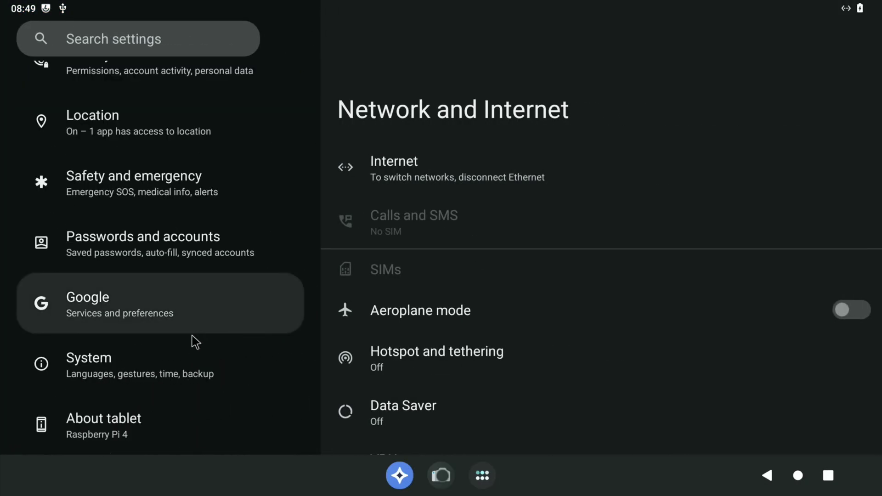
pyautogui.click(173, 363)
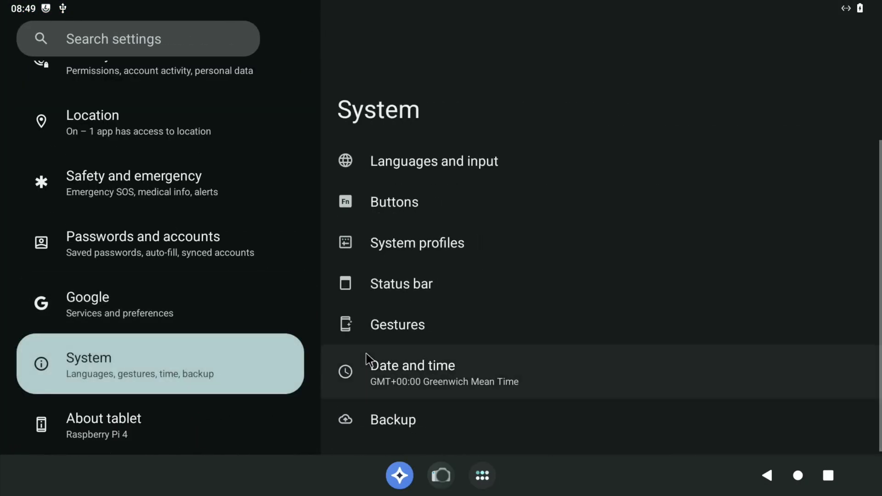
pyautogui.scroll(-4, 423, 349)
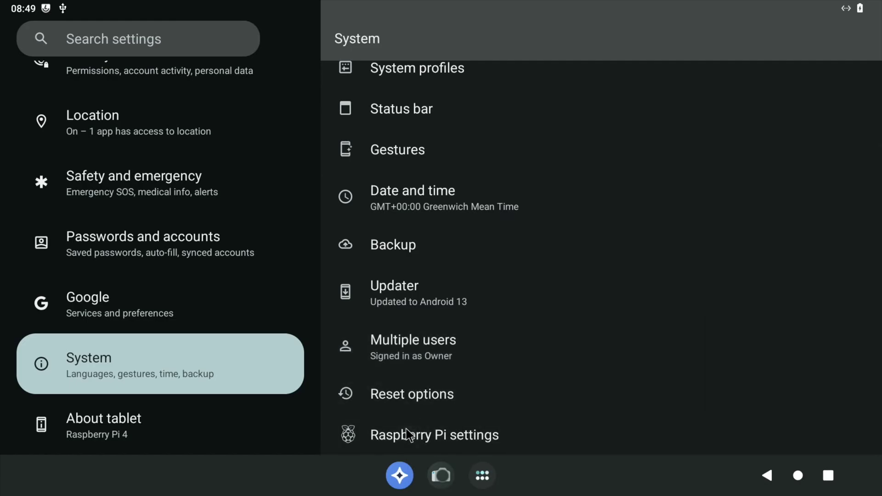
pyautogui.click(409, 434)
pyautogui.scroll(-15, 522, 357)
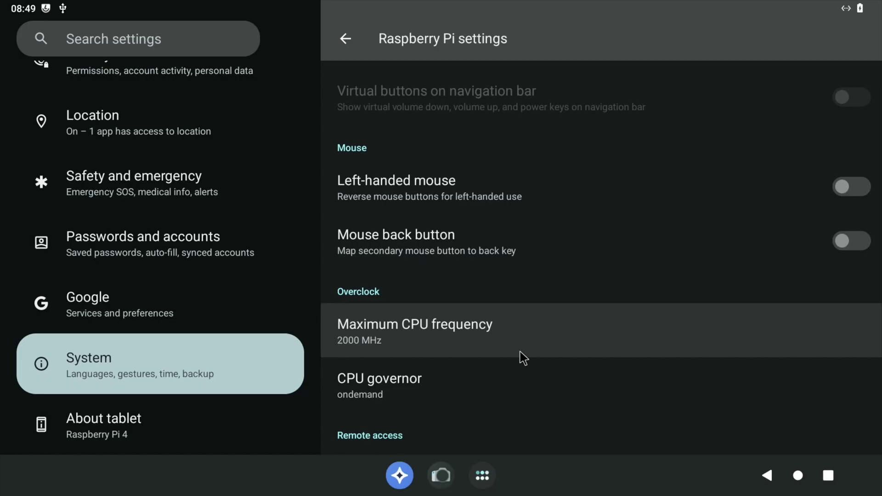
pyautogui.scroll(-10, 523, 358)
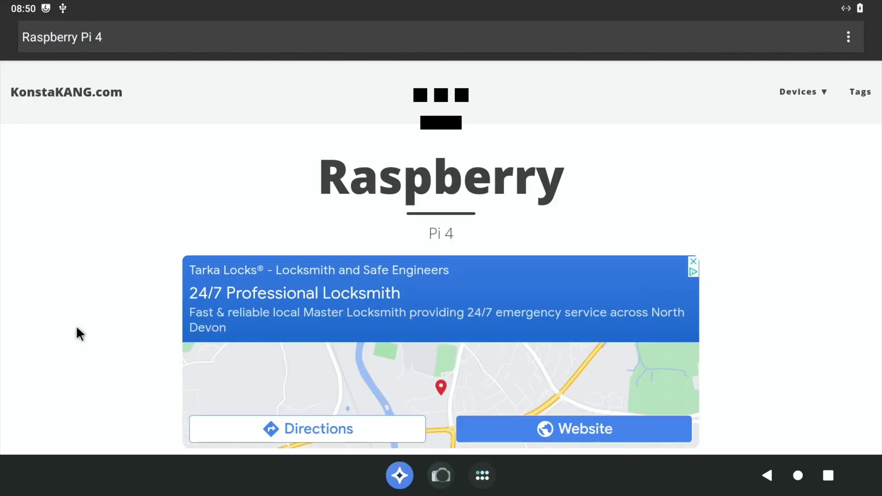
# Step: Open the AOSP - KonstaKANG (Android 13) build page and dismiss the full-screen ad
pyautogui.scroll(-3, 77, 330)
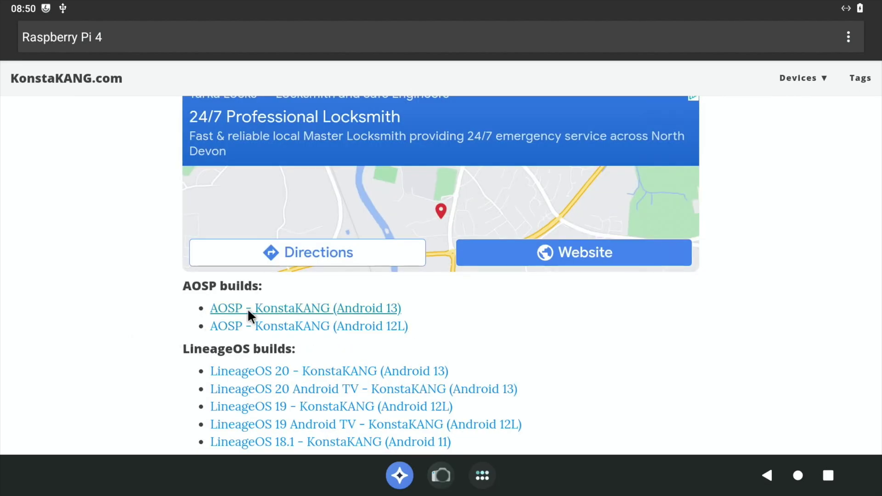
pyautogui.click(249, 310)
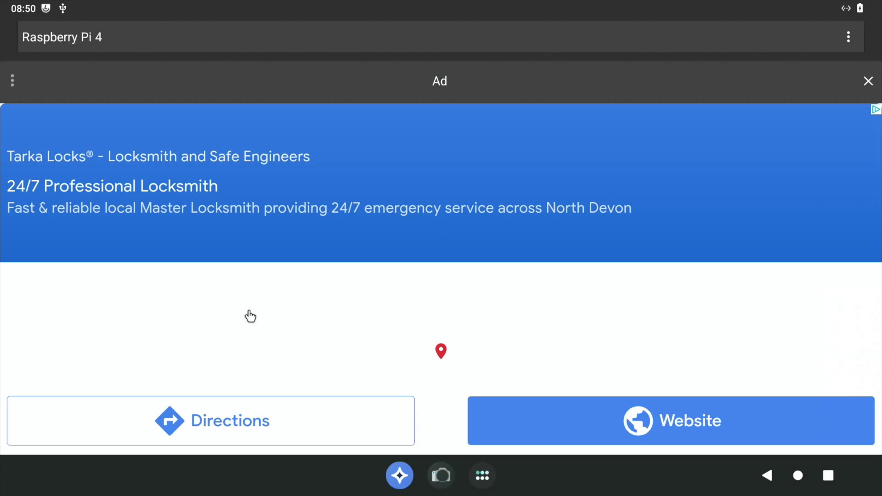
pyautogui.press('Escape')
# Step: Read down the build page to the 30.1 changelog listing H.265 decoding and Mesa 22.3.4
pyautogui.scroll(-3, 432, 213)
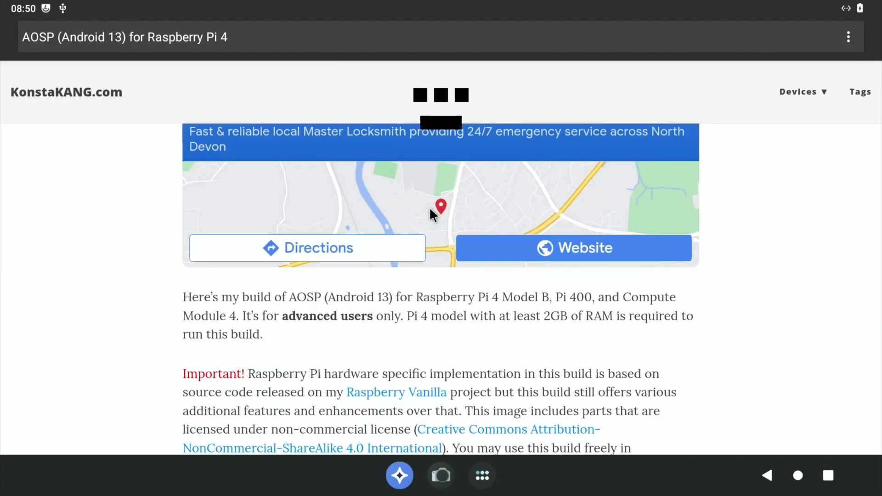
pyautogui.scroll(-2, 432, 212)
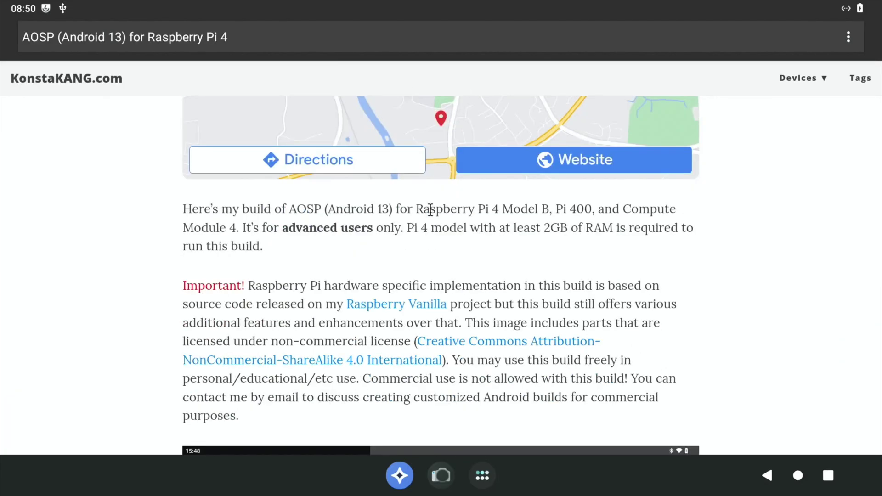
pyautogui.scroll(-3, 432, 214)
pyautogui.scroll(-3, 432, 214)
pyautogui.scroll(-5, 432, 213)
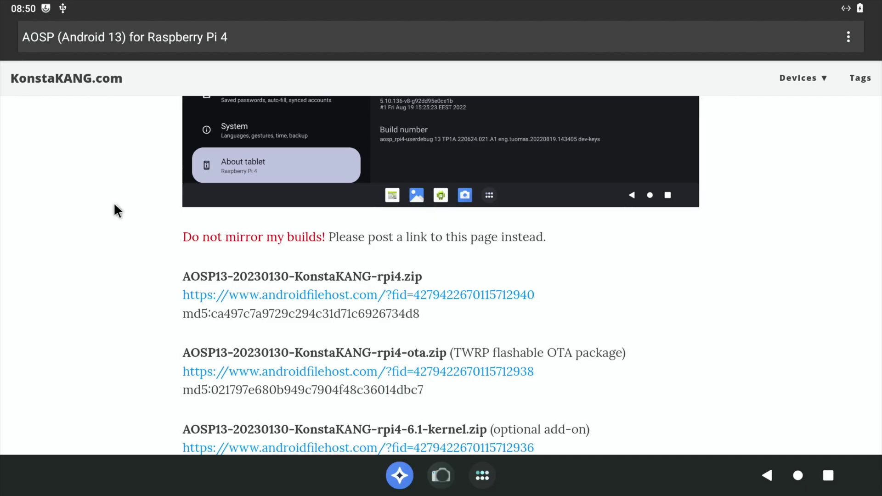
pyautogui.scroll(-5, 114, 206)
pyautogui.scroll(-4, 114, 205)
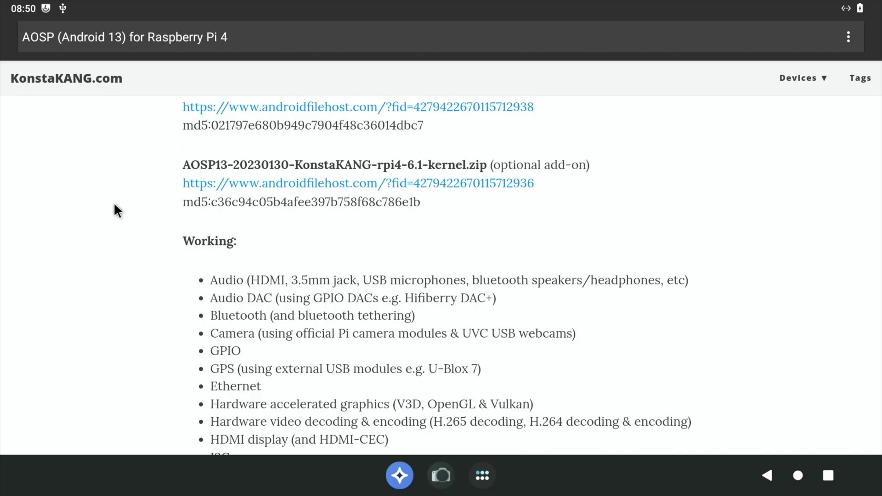
pyautogui.scroll(-2, 114, 205)
pyautogui.scroll(-3, 115, 206)
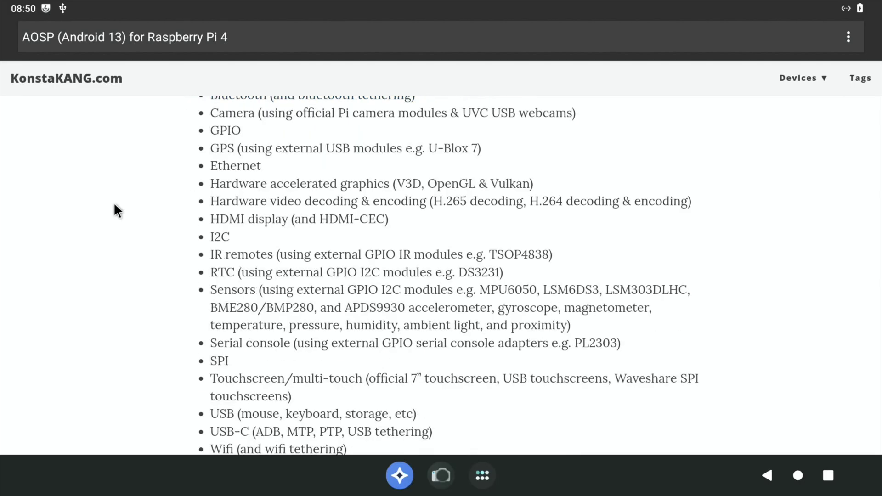
pyautogui.scroll(-7, 115, 206)
pyautogui.scroll(-15, 115, 205)
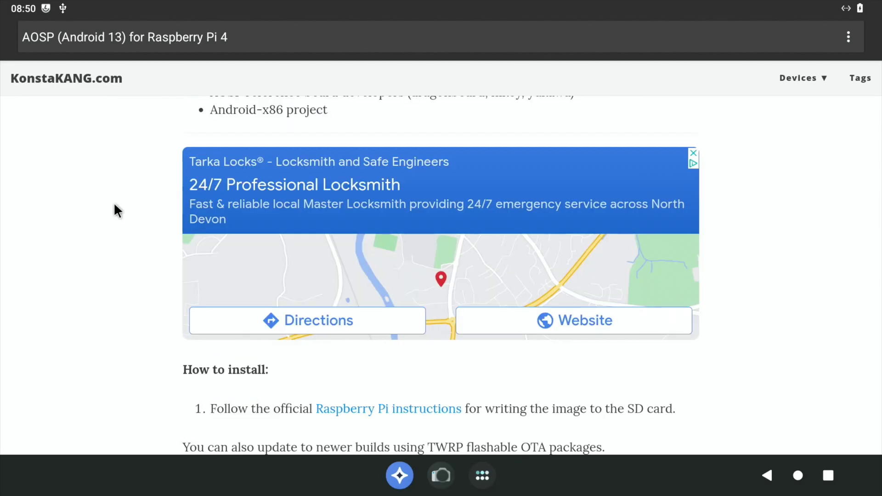
pyautogui.scroll(-20, 118, 211)
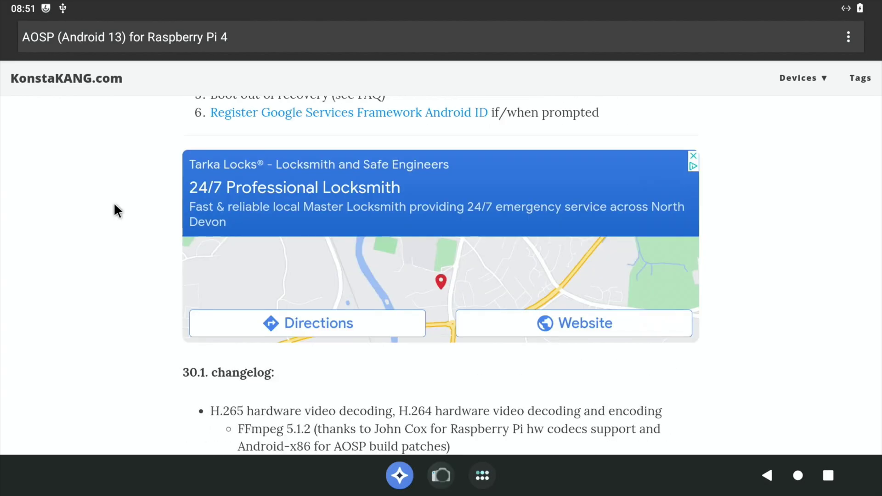
pyautogui.scroll(-1, 118, 211)
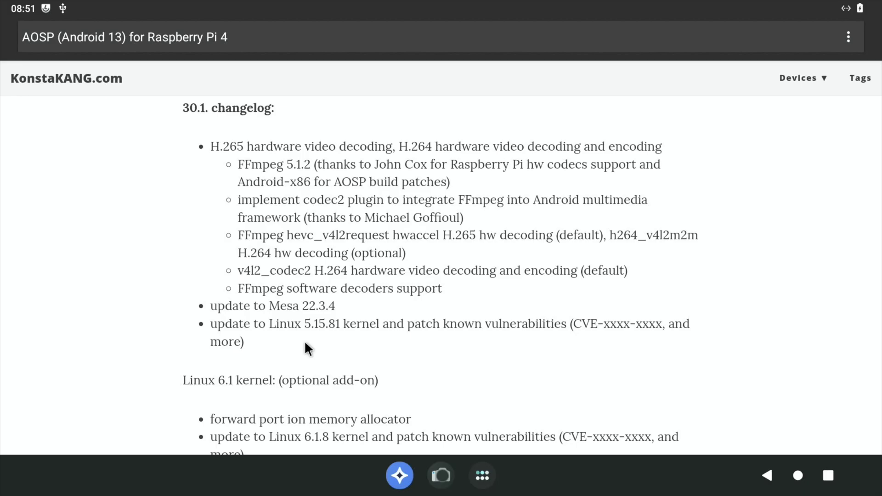
# Step: Power off the device from the quick settings power menu
pyautogui.press('super+n')
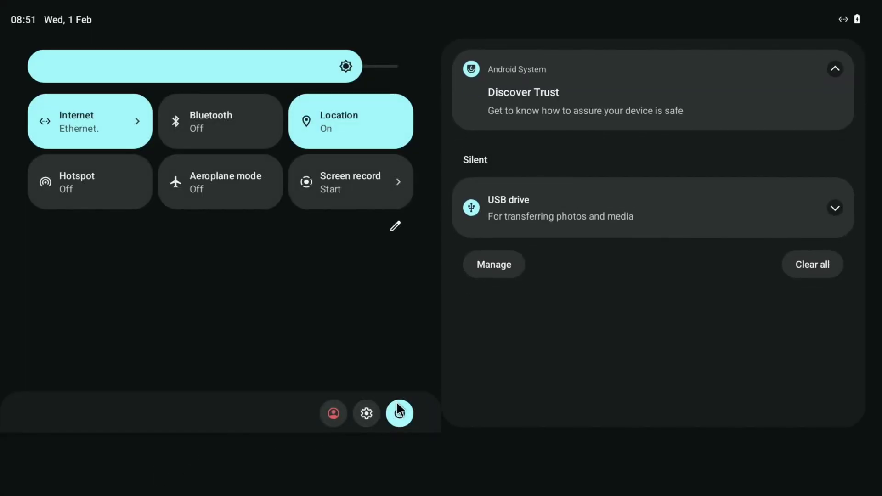
pyautogui.click(400, 413)
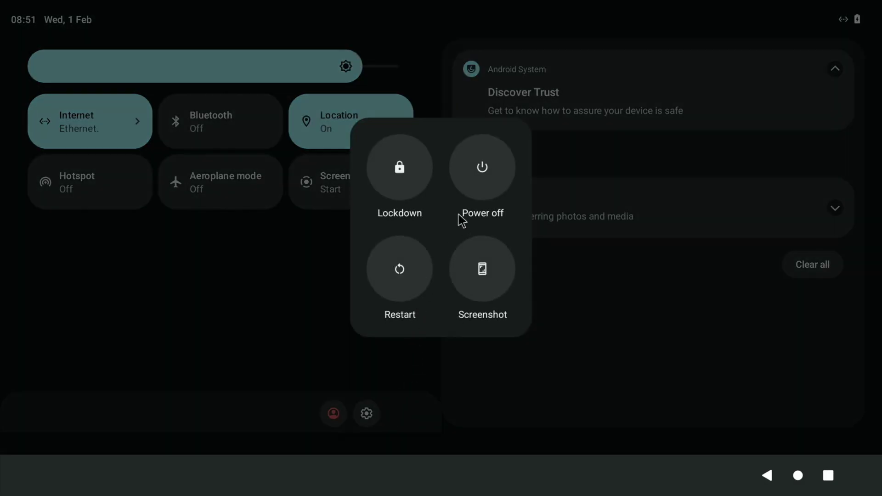
pyautogui.click(481, 180)
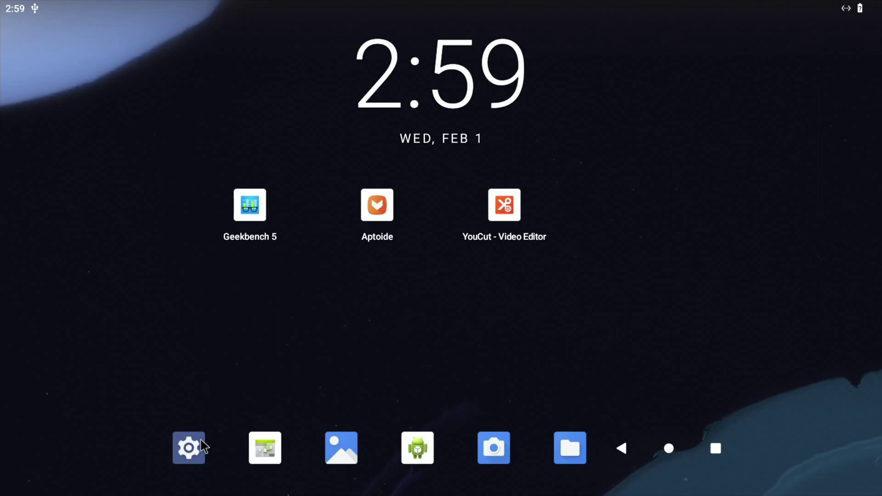
# Step: After reboot, reopen Settings > System > Raspberry Pi settings down to the hardware video decoding option
pyautogui.click(187, 444)
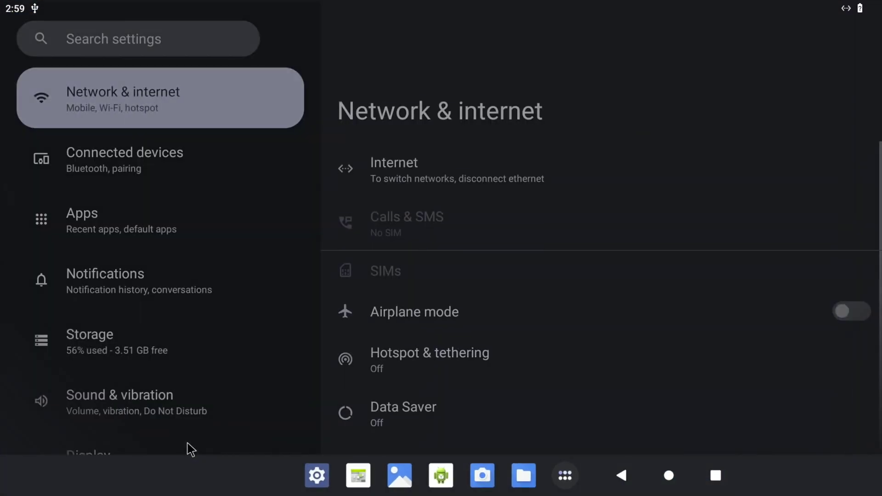
pyautogui.scroll(-10, 173, 317)
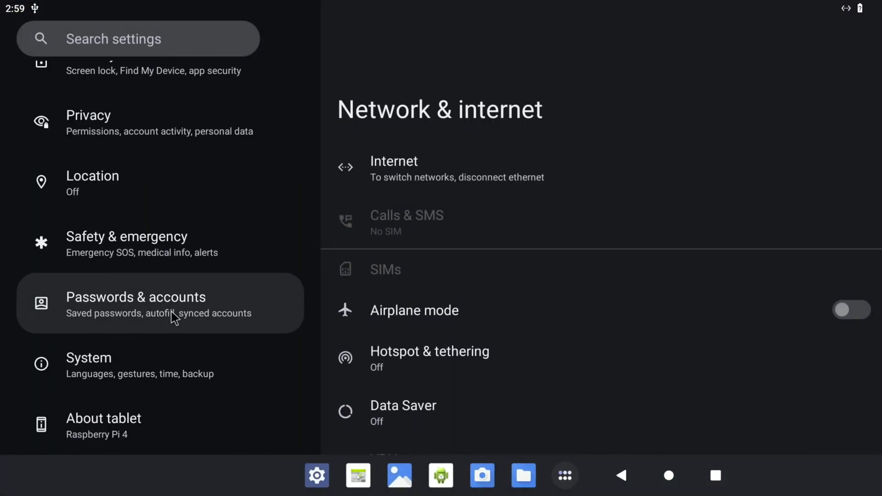
pyautogui.click(110, 368)
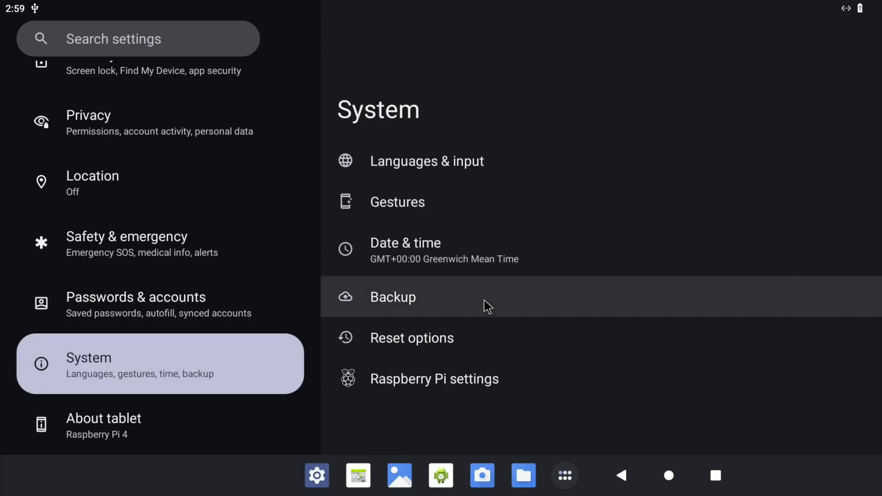
pyautogui.click(459, 394)
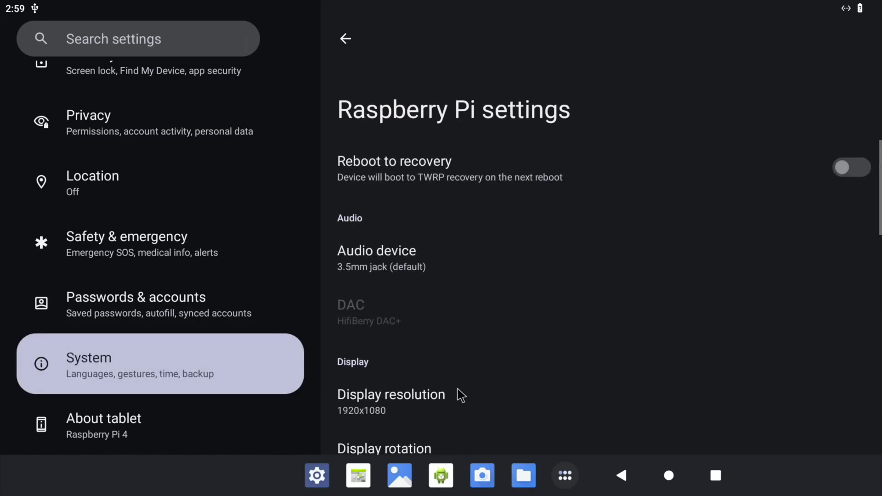
pyautogui.scroll(-10, 461, 395)
pyautogui.scroll(5, 534, 298)
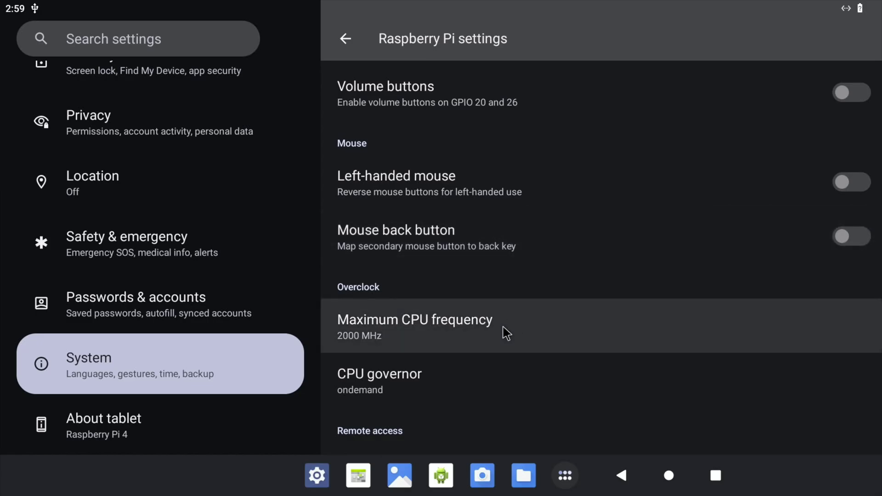
pyautogui.scroll(-5, 501, 349)
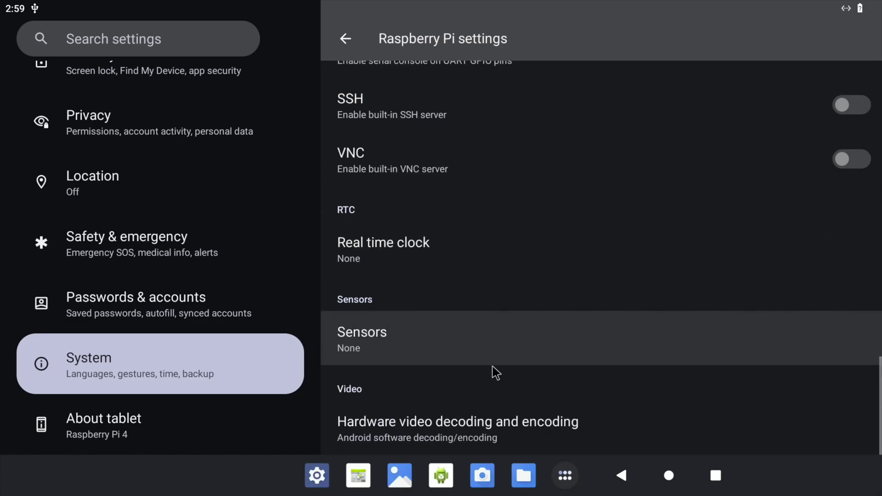
# Step: Switch hardware video decoding to FFmpeg H.265 and v4l2_codec2 H.264, then return home
pyautogui.click(462, 427)
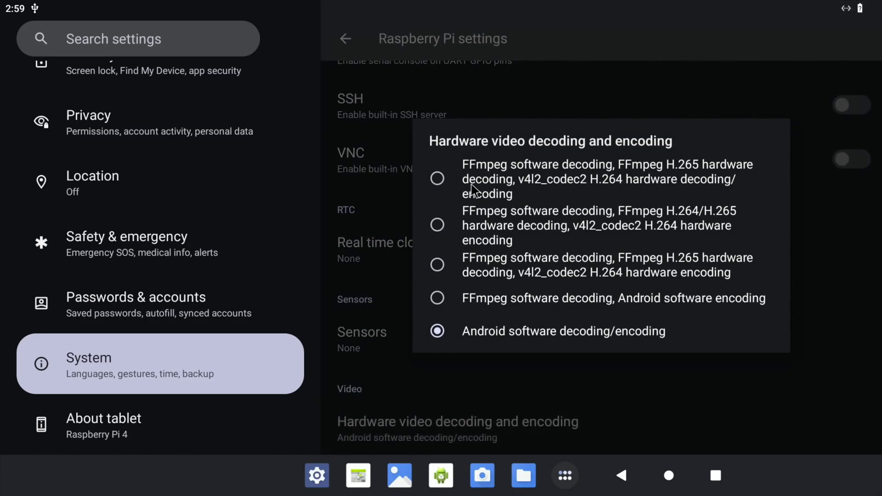
pyautogui.click(439, 178)
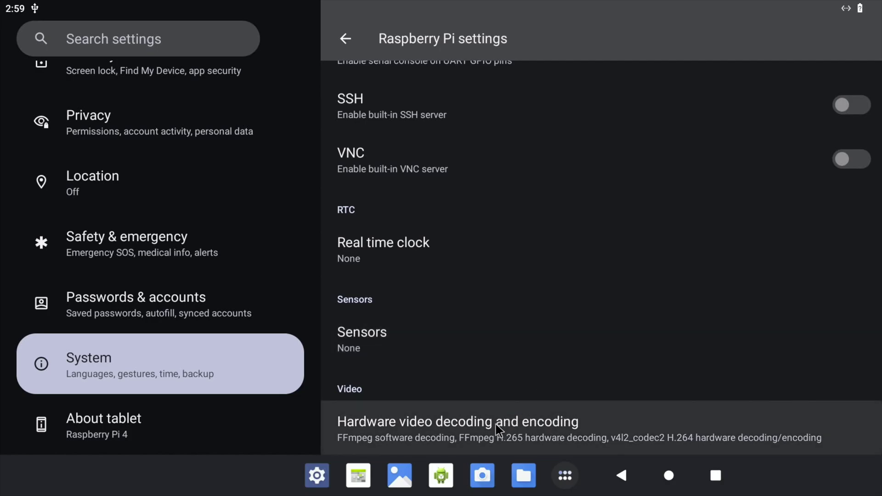
pyautogui.click(669, 478)
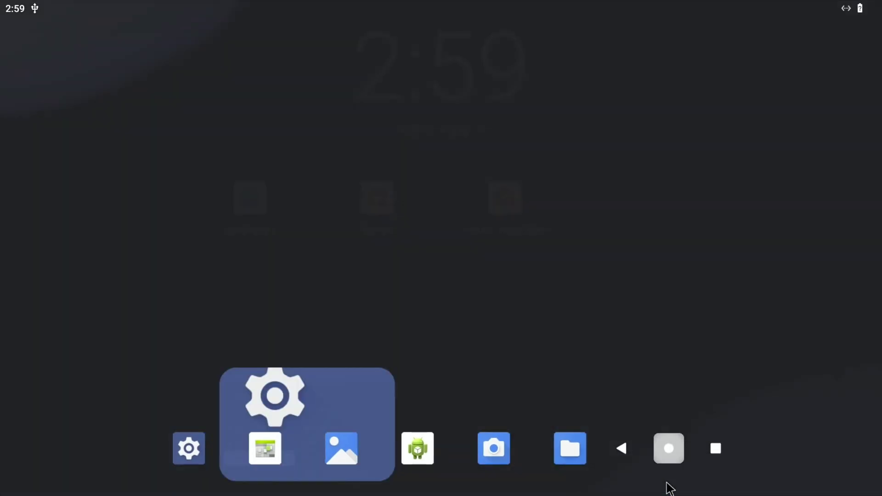
# Step: Run the Geekbench 5 CPU benchmark, scoring 254 single-core and 662 multi-core, then go home
pyautogui.click(249, 206)
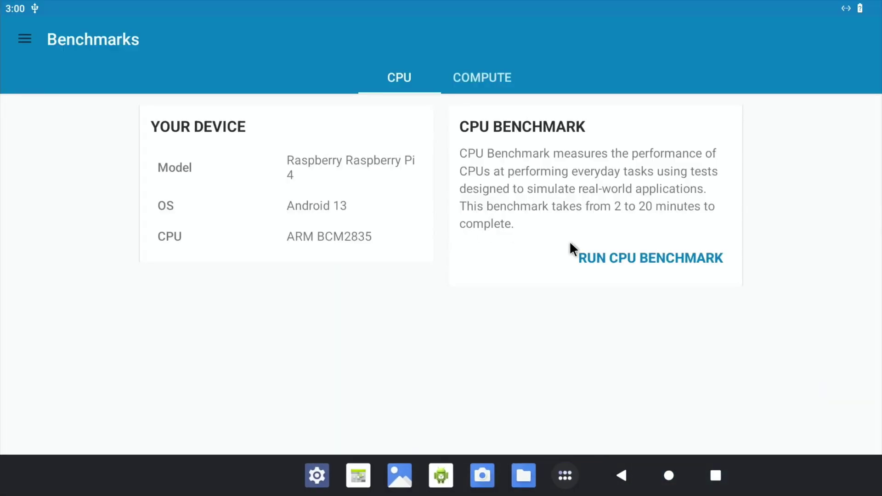
pyautogui.click(607, 265)
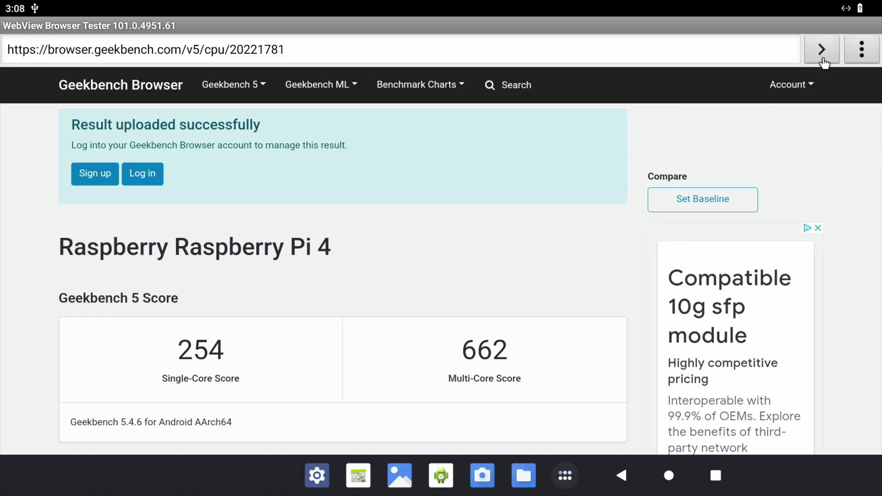
pyautogui.click(669, 475)
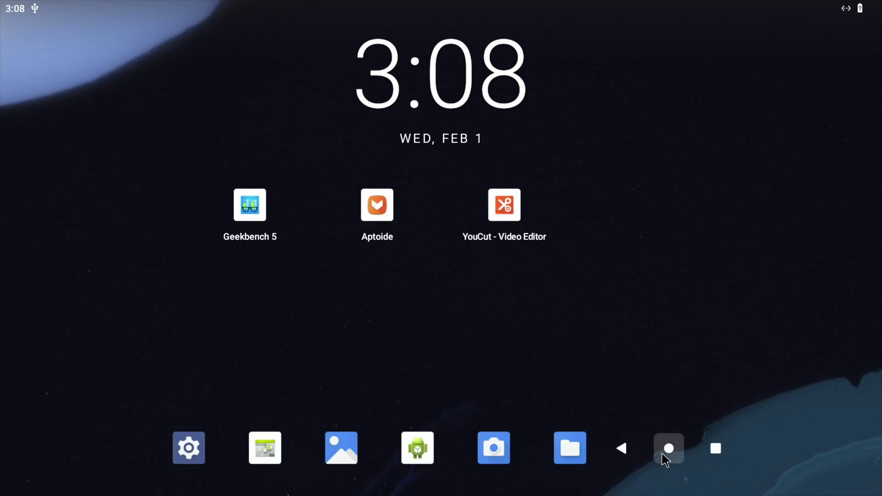
# Step: Dismiss the WebView browser and Geekbench cards from the recent apps list
pyautogui.click(716, 449)
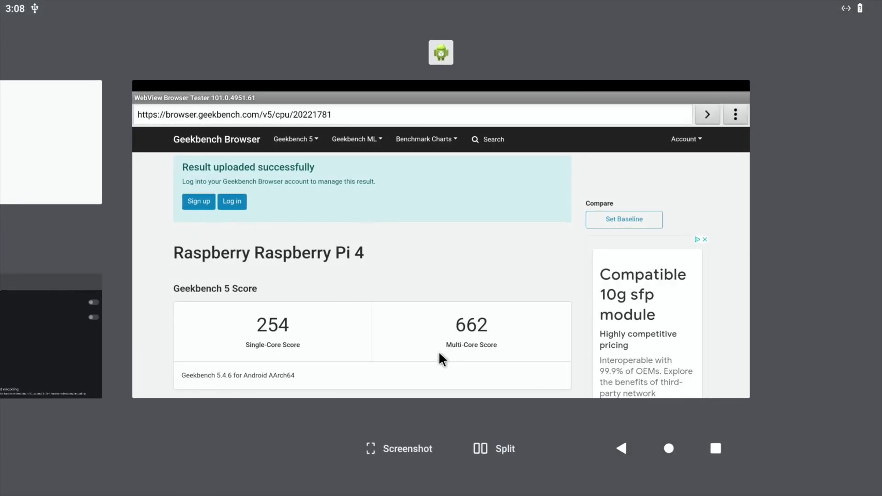
pyautogui.moveTo(387, 379); pyautogui.dragTo(483, 4)
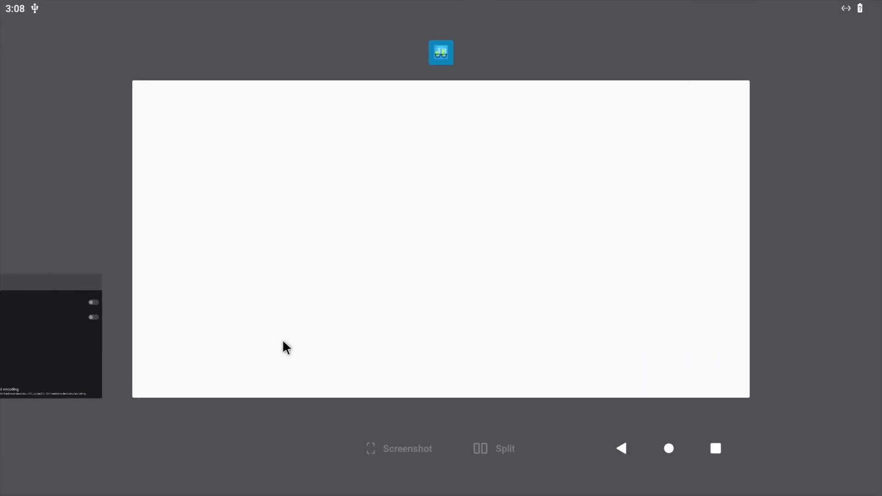
pyautogui.moveTo(233, 367); pyautogui.dragTo(354, 4)
pyautogui.moveTo(216, 390); pyautogui.dragTo(351, 4)
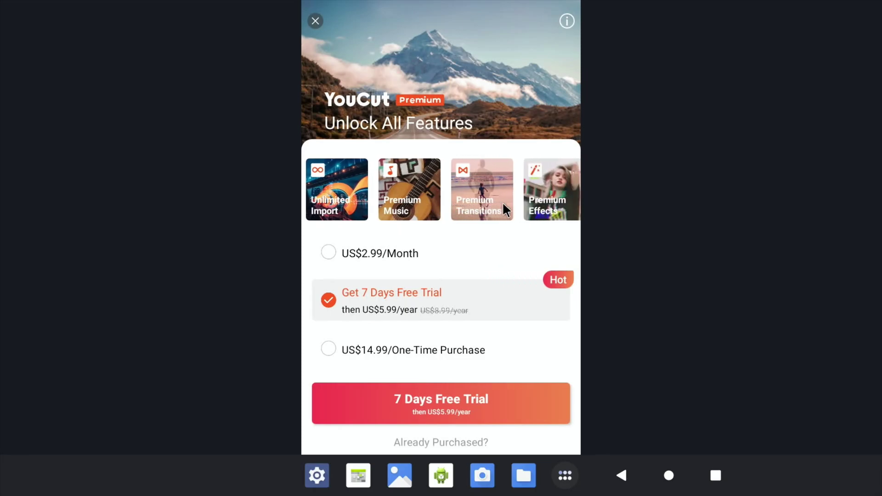
# Step: Close the Premium offer, reopen the street clip project and apply the black-and-white DARK filter
pyautogui.click(315, 20)
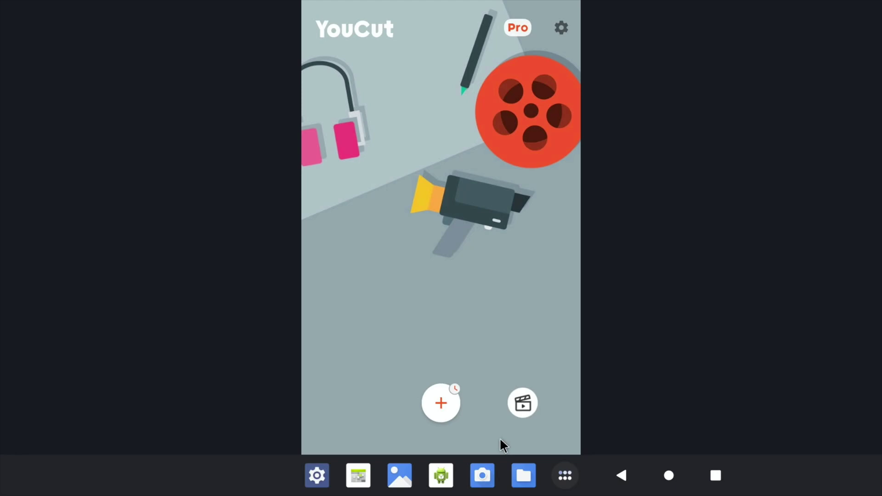
pyautogui.click(444, 408)
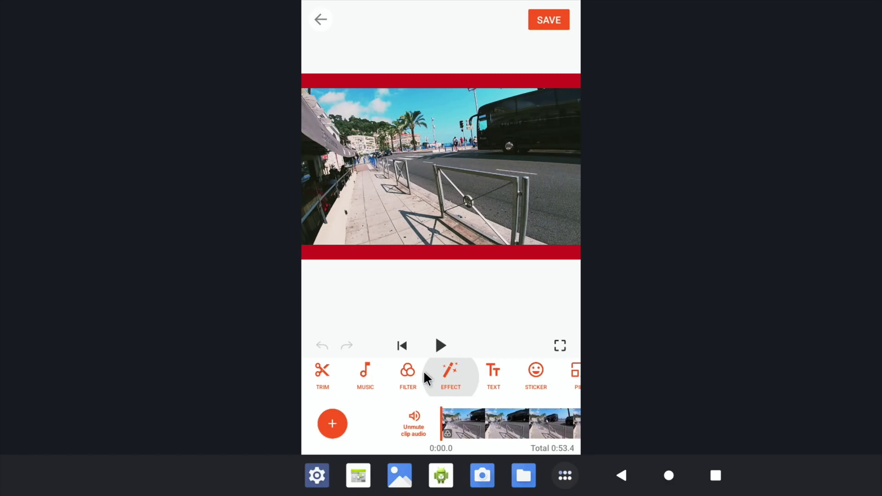
pyautogui.click(405, 376)
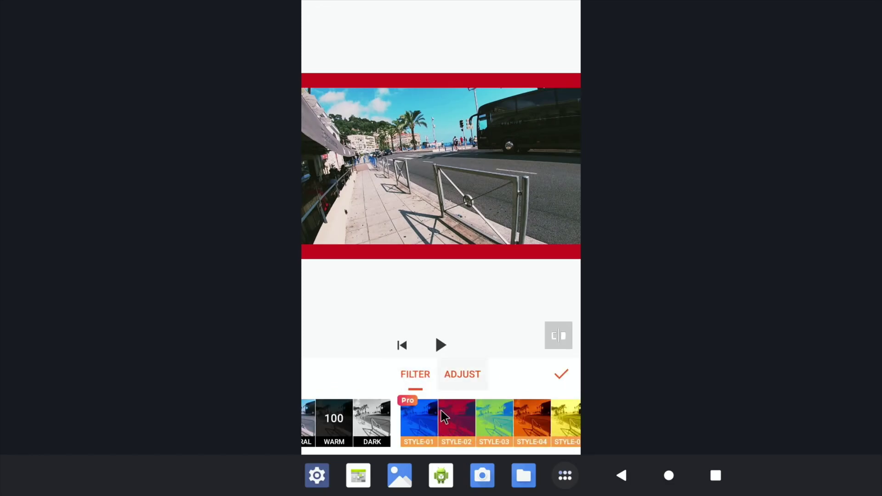
pyautogui.click(367, 411)
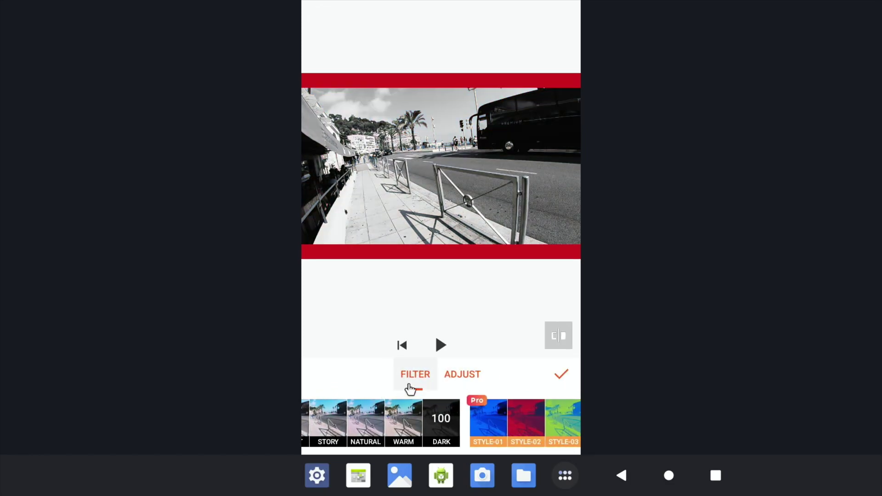
pyautogui.click(450, 373)
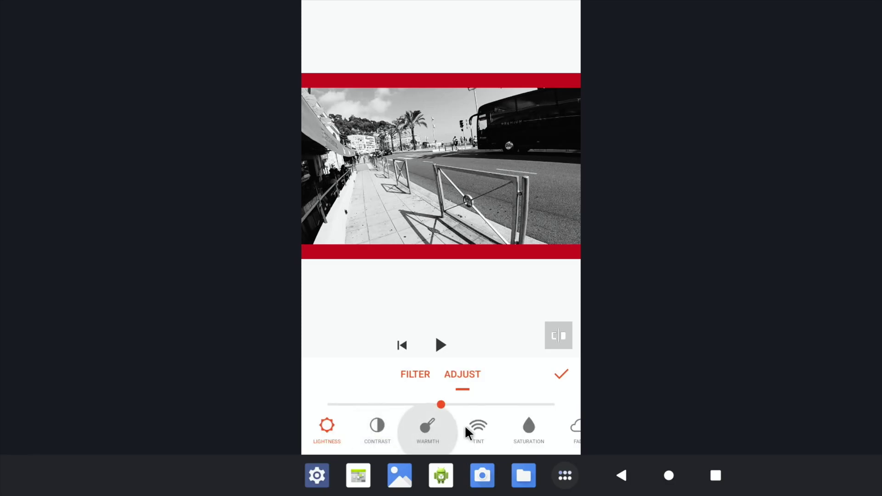
pyautogui.click(562, 373)
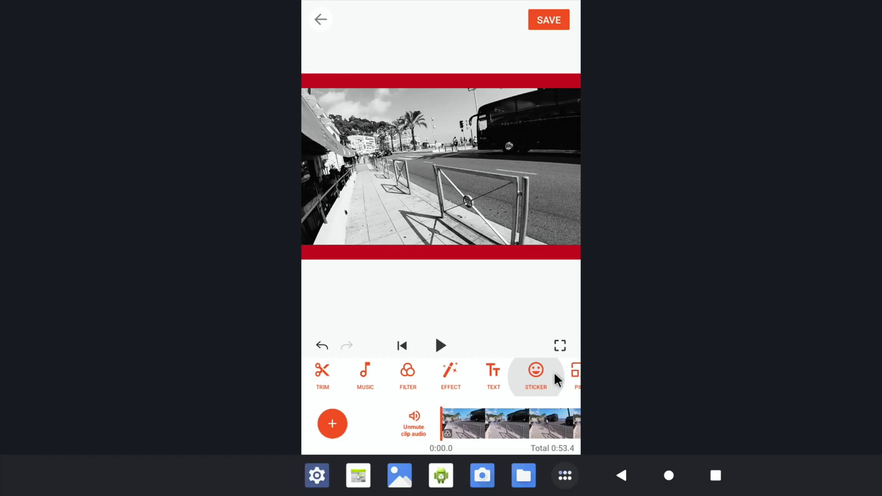
pyautogui.moveTo(553, 372); pyautogui.dragTo(289, 385)
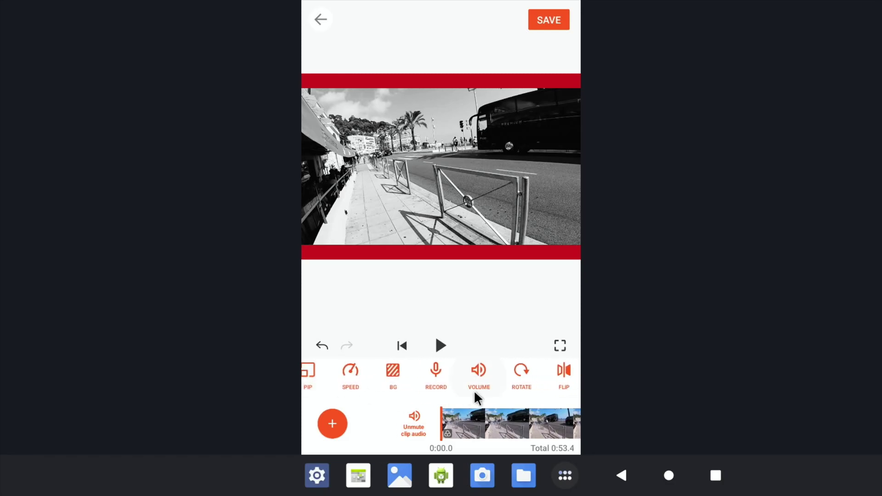
# Step: Add a 'Nice' text title and set its font to SEASRN
pyautogui.scroll(5, 475, 381)
pyautogui.click(493, 378)
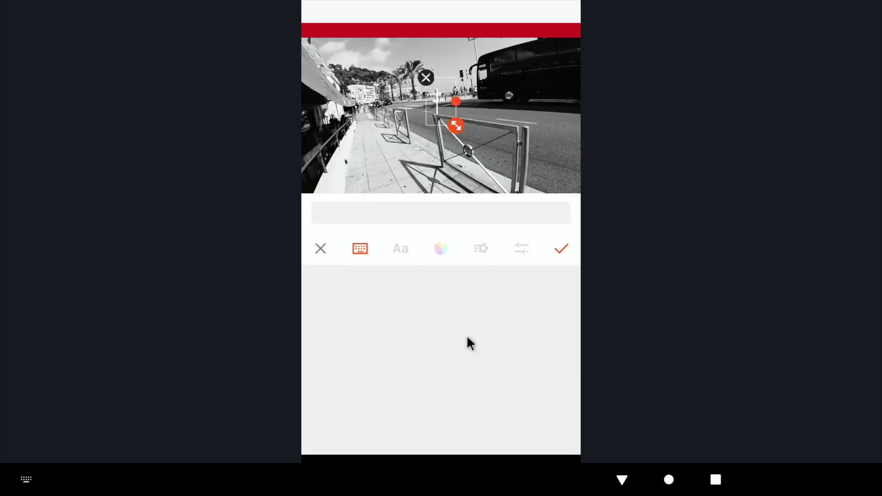
pyautogui.write('Nice')
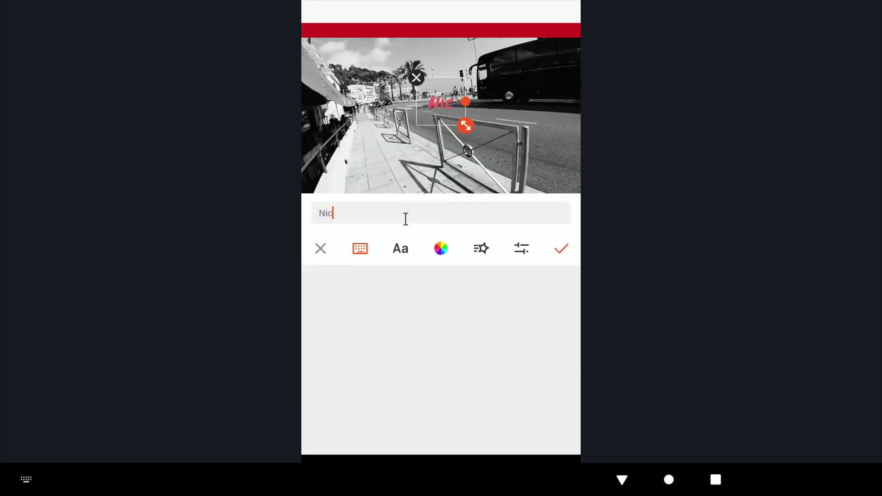
pyautogui.click(405, 251)
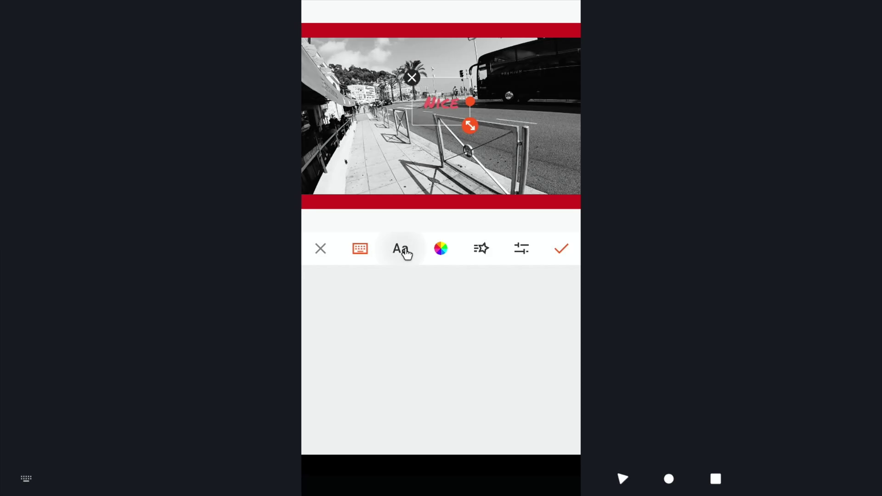
pyautogui.click(430, 343)
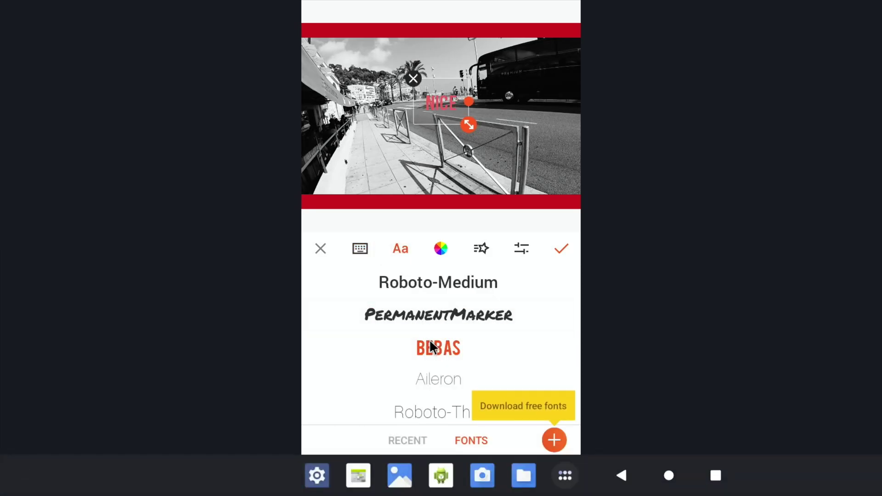
pyautogui.click(431, 375)
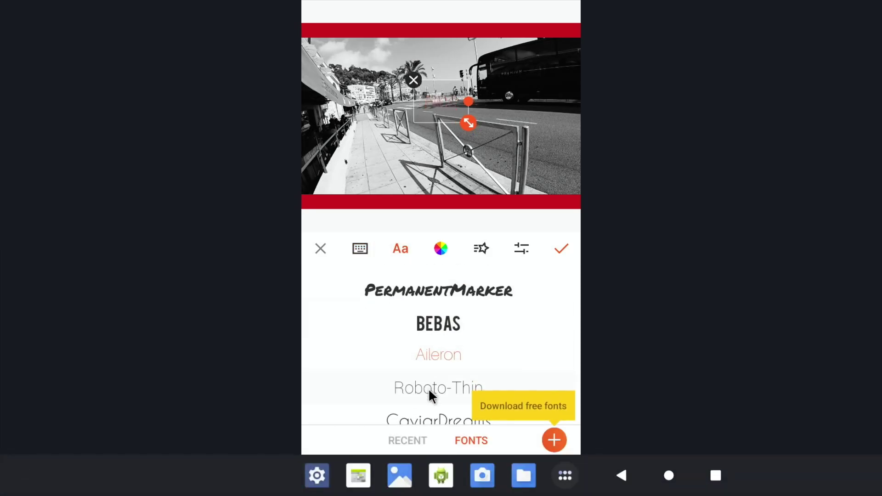
pyautogui.click(429, 388)
pyautogui.click(428, 388)
pyautogui.click(428, 388)
pyautogui.click(429, 388)
pyautogui.click(428, 388)
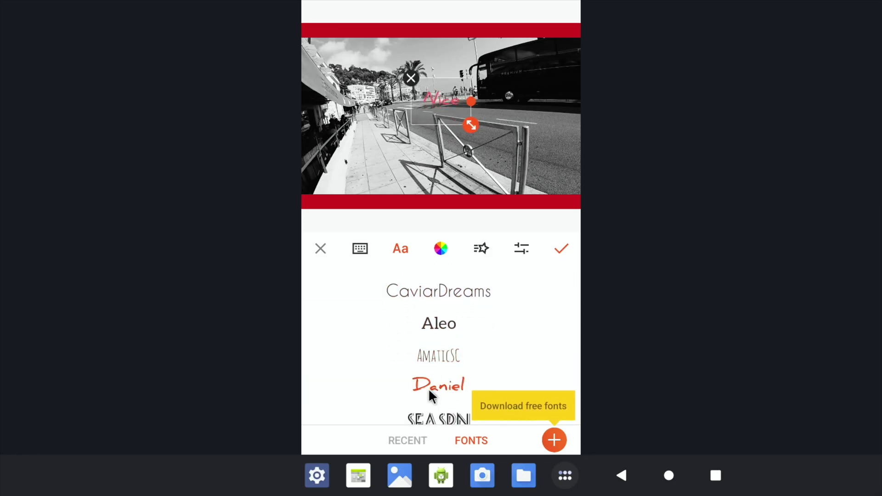
pyautogui.click(429, 388)
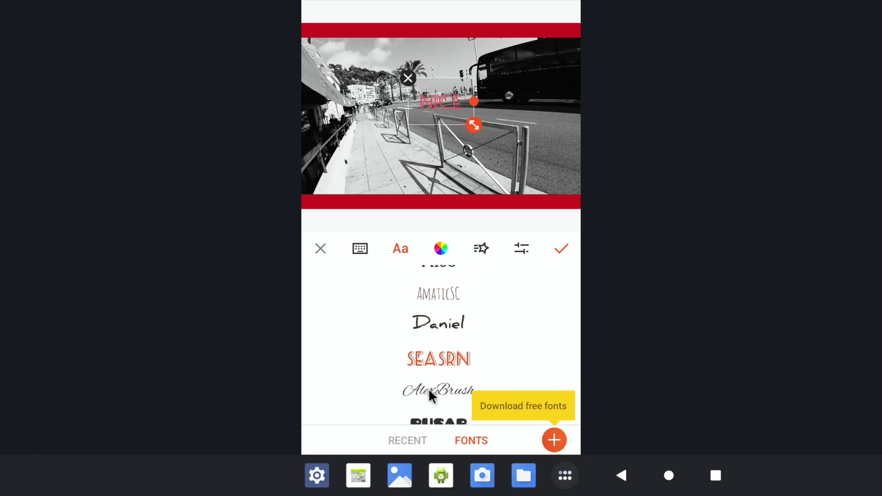
# Step: Color the title magenta pink and move it to the clip's upper-left corner
pyautogui.click(441, 248)
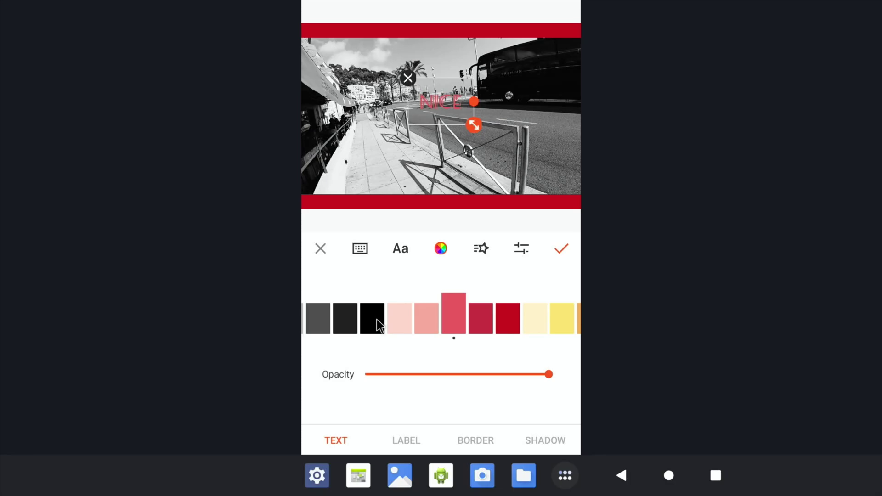
pyautogui.moveTo(379, 326); pyautogui.dragTo(307, 328)
pyautogui.click(573, 319)
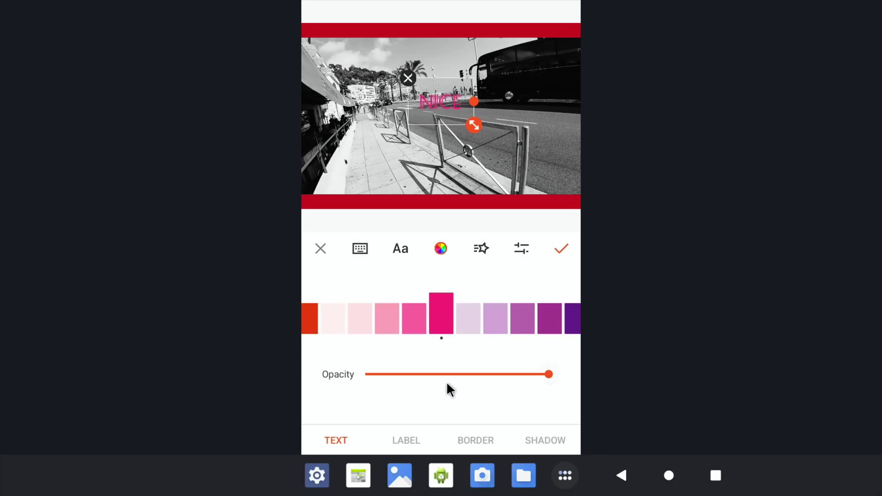
pyautogui.click(561, 251)
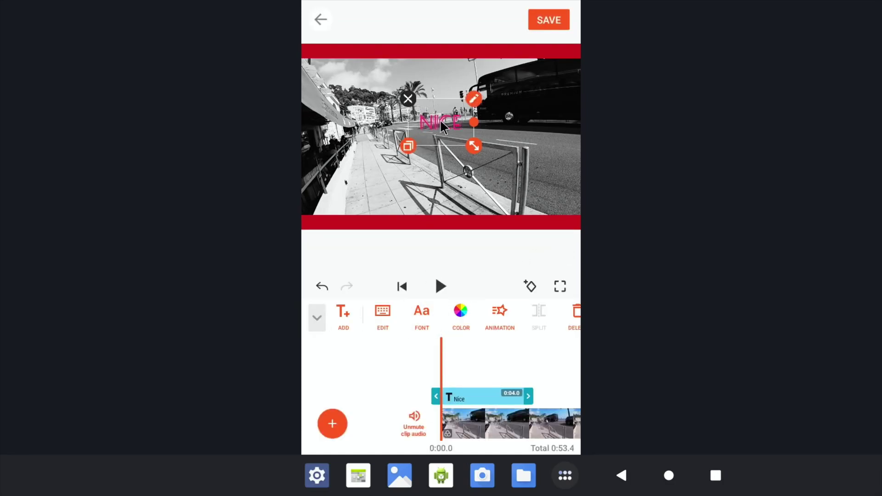
pyautogui.moveTo(441, 121); pyautogui.dragTo(328, 86)
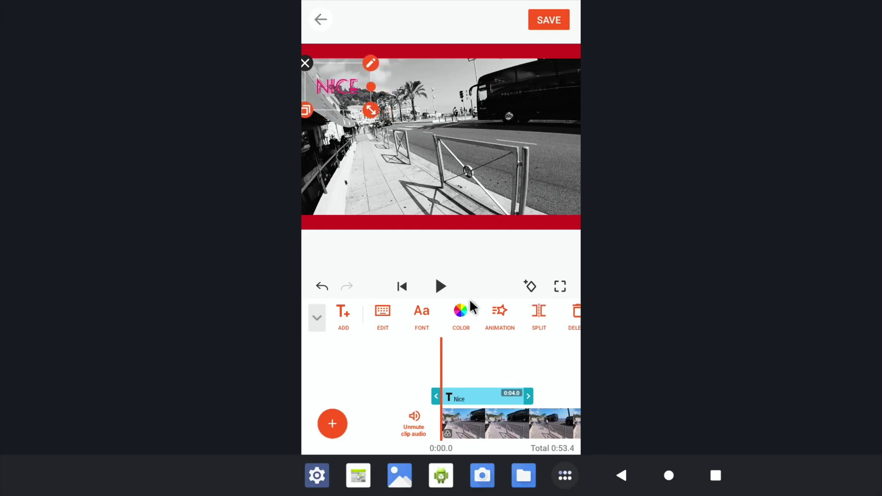
# Step: Export the edited clip at 4k resolution, 25fps frame rate and Medium quality
pyautogui.click(556, 20)
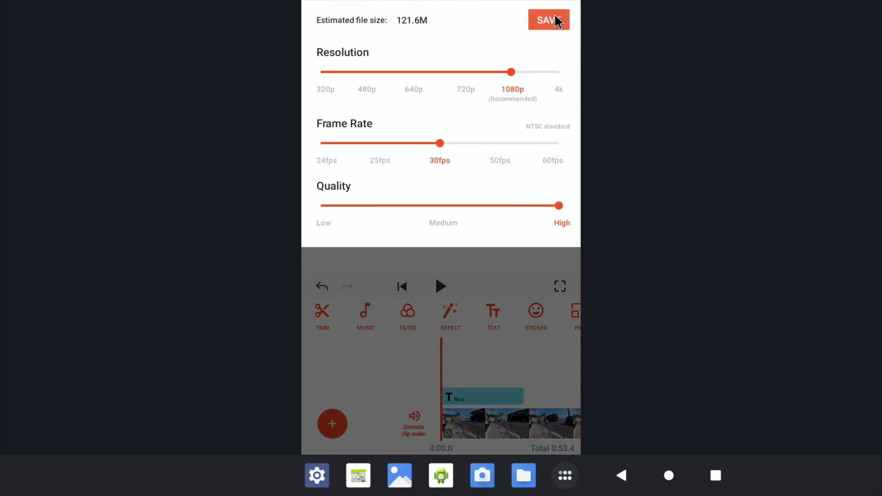
pyautogui.moveTo(489, 78); pyautogui.dragTo(602, 75)
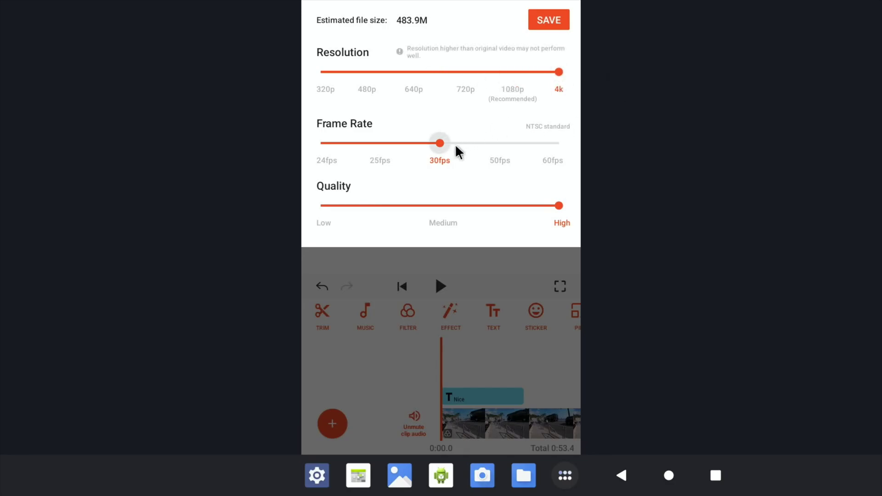
pyautogui.moveTo(441, 146); pyautogui.dragTo(380, 160)
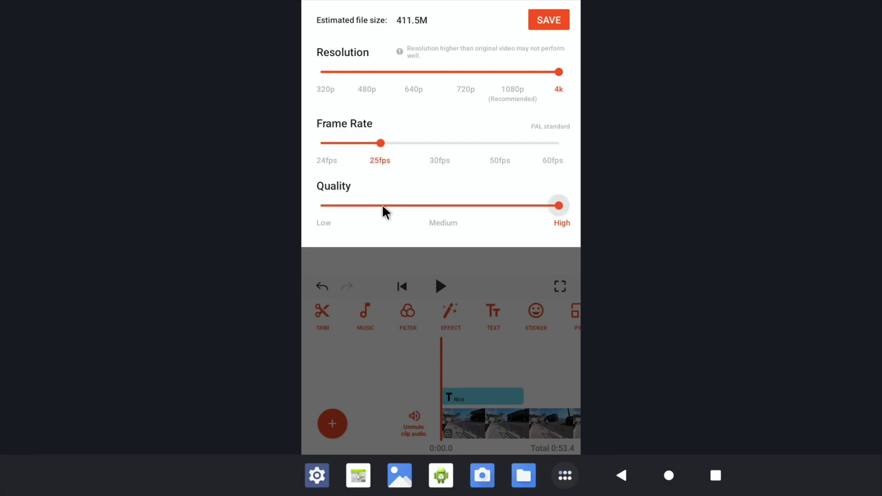
pyautogui.moveTo(461, 209); pyautogui.dragTo(448, 212)
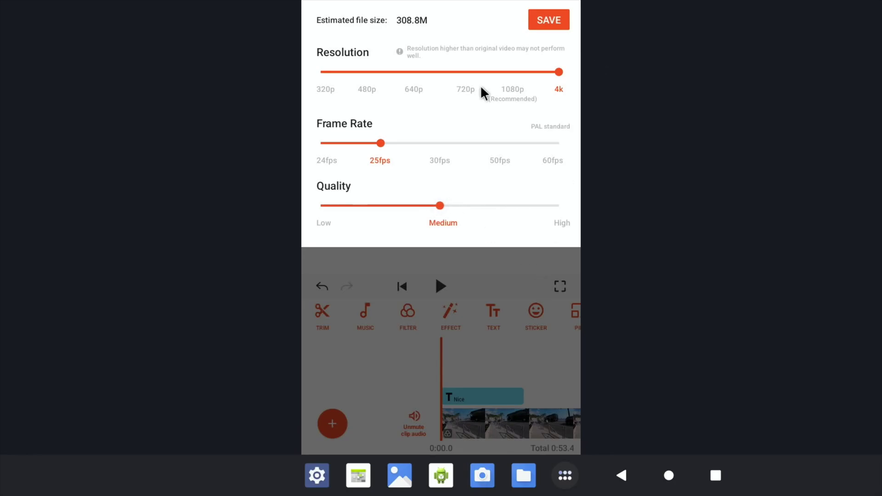
pyautogui.click(543, 21)
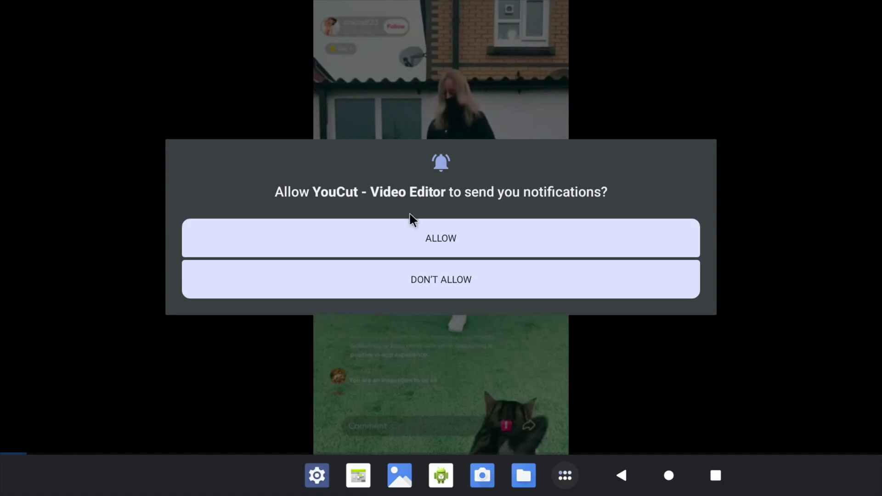
# Step: Deny YouCut's notification permission request
pyautogui.click(409, 286)
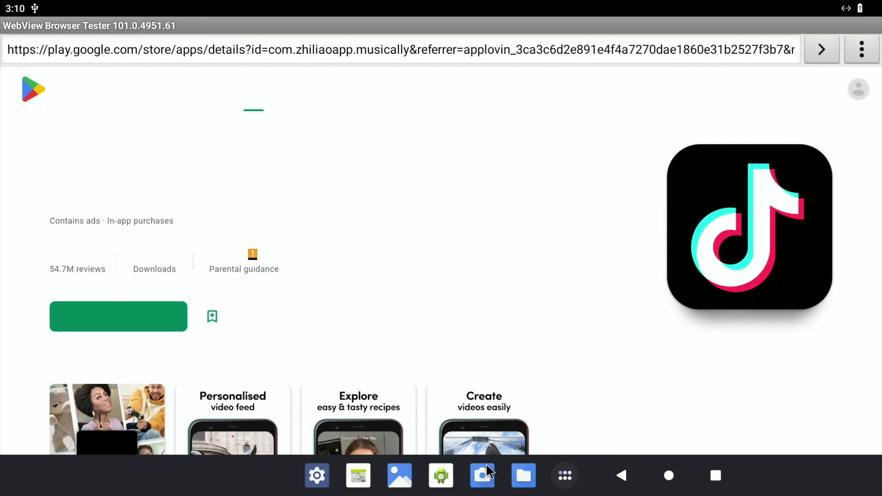
# Step: Leave the TikTok store page and switch back to YouCut from the recent apps list
pyautogui.click(716, 481)
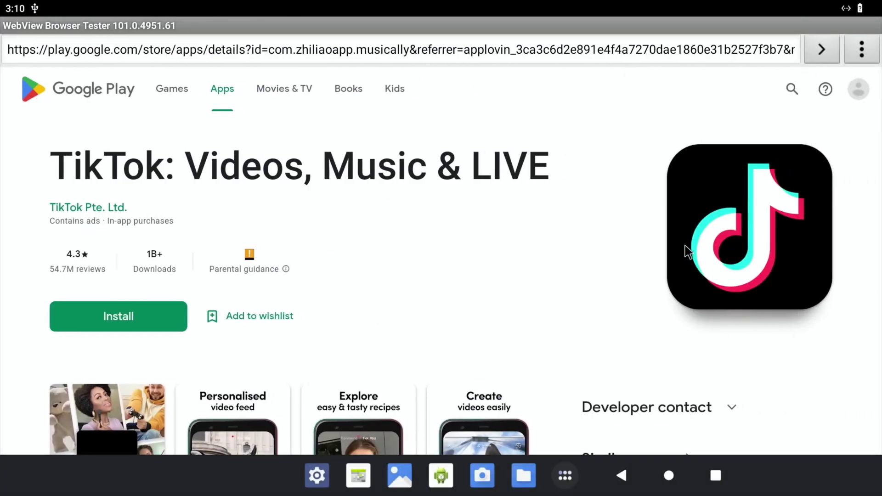
pyautogui.click(712, 474)
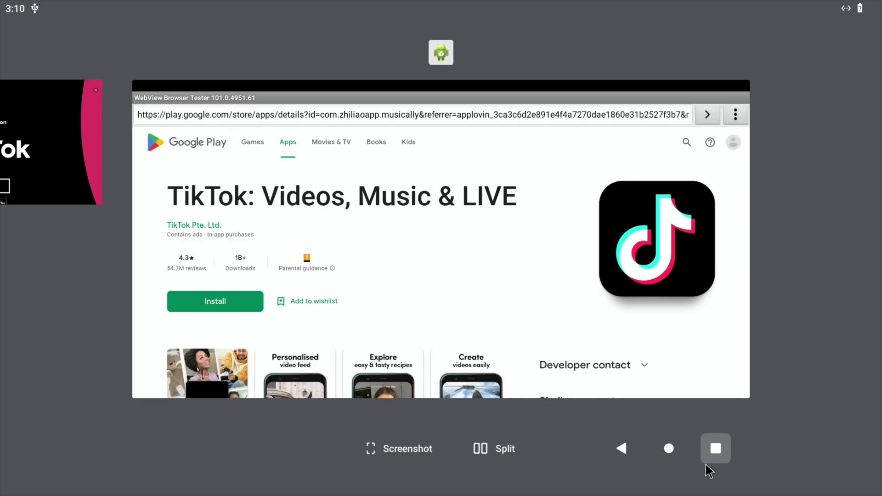
pyautogui.moveTo(329, 207); pyautogui.dragTo(667, 224)
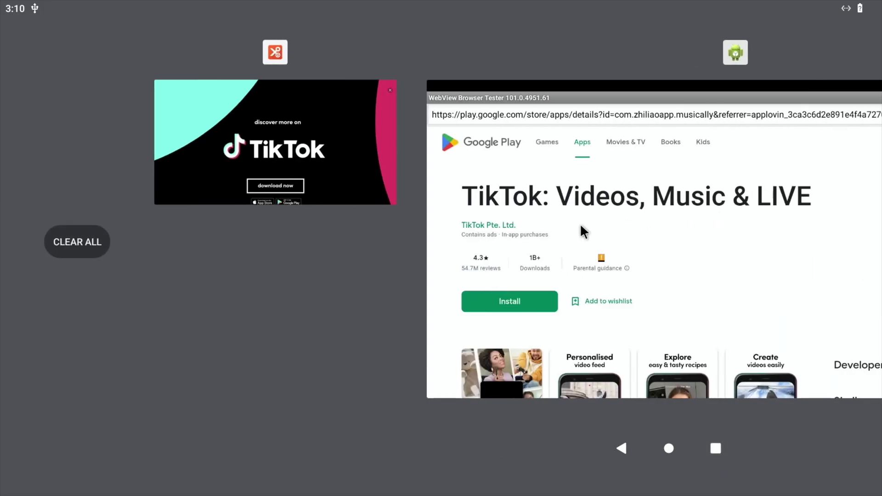
pyautogui.click(334, 146)
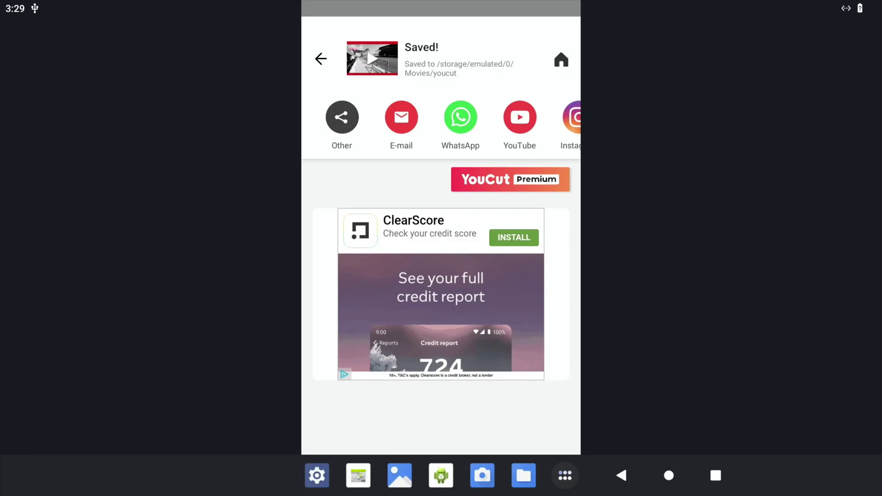
# Step: Close the share sheet, leave YouCut's Saved! screen and return to the home screen
pyautogui.press('Return')
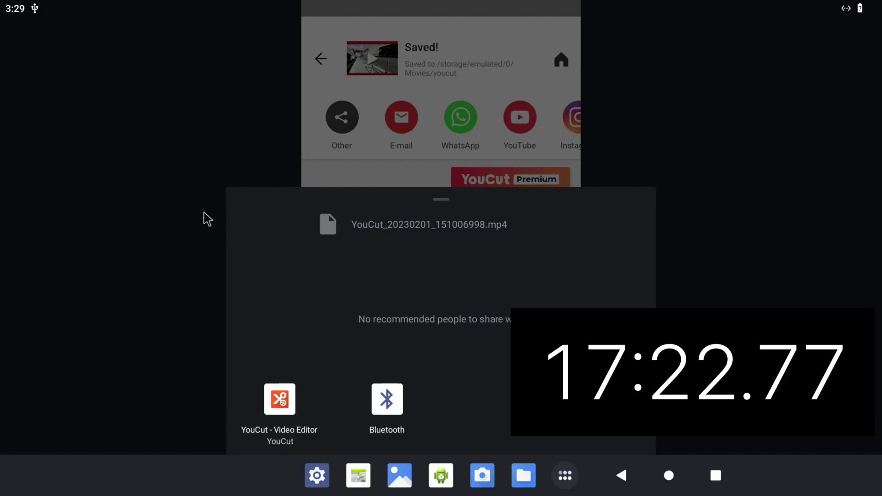
pyautogui.click(162, 160)
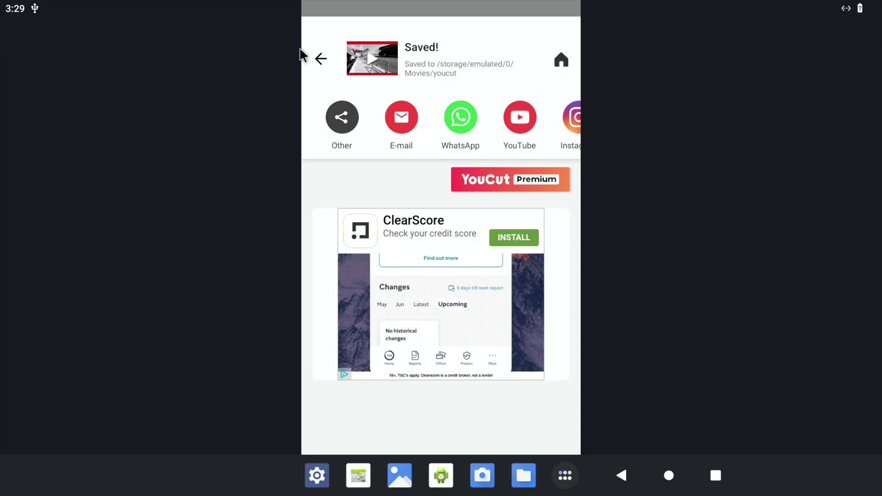
pyautogui.click(312, 67)
pyautogui.click(669, 474)
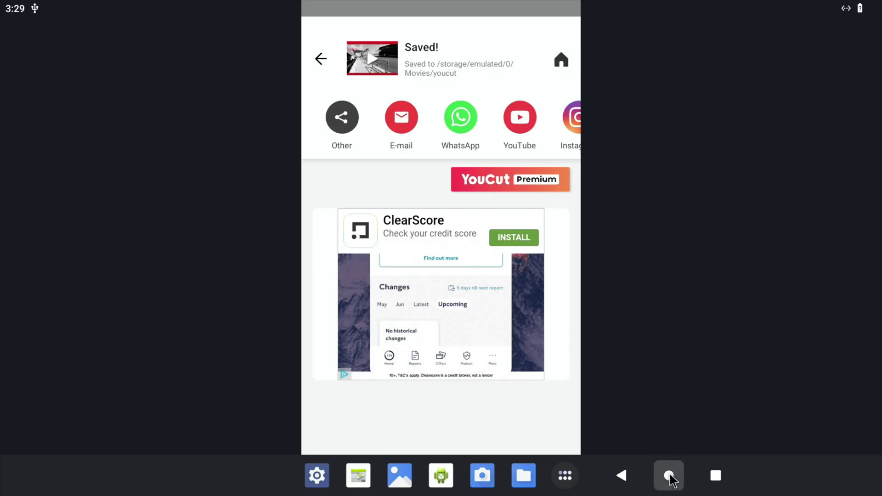
# Step: Filter Files to large files and choose Open with on the 312 MB YouCut export
pyautogui.click(670, 476)
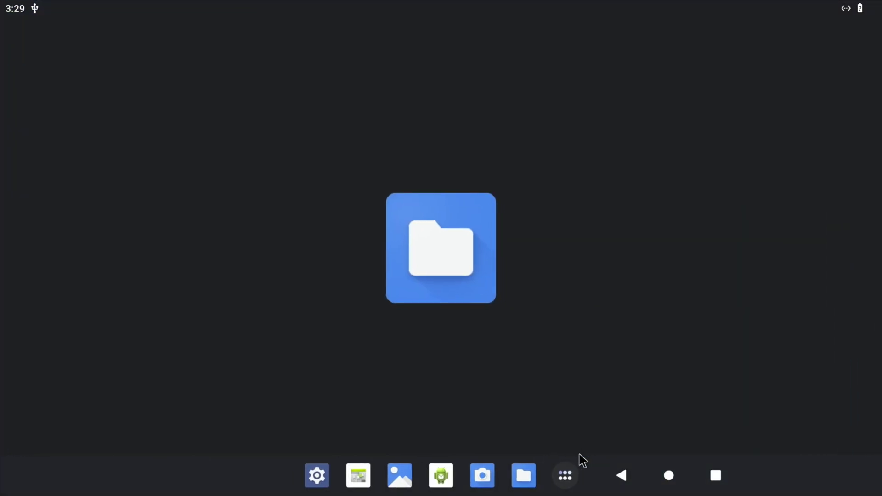
pyautogui.click(526, 110)
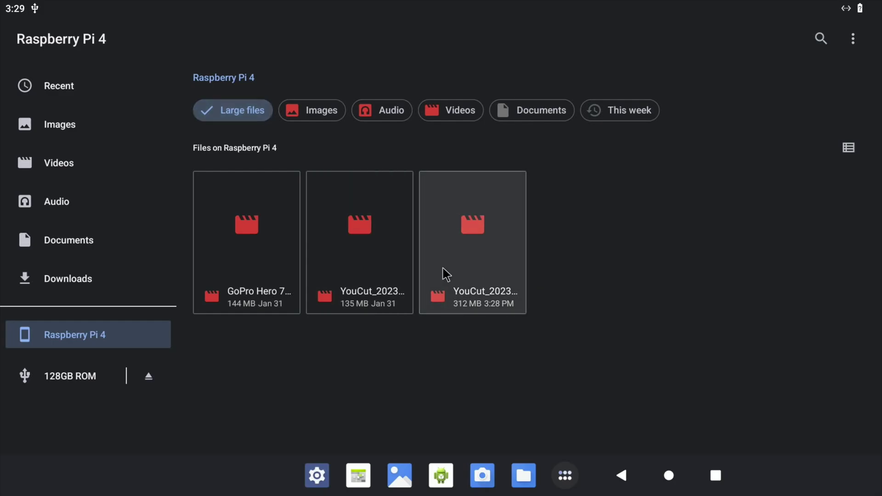
pyautogui.rightClick(488, 239)
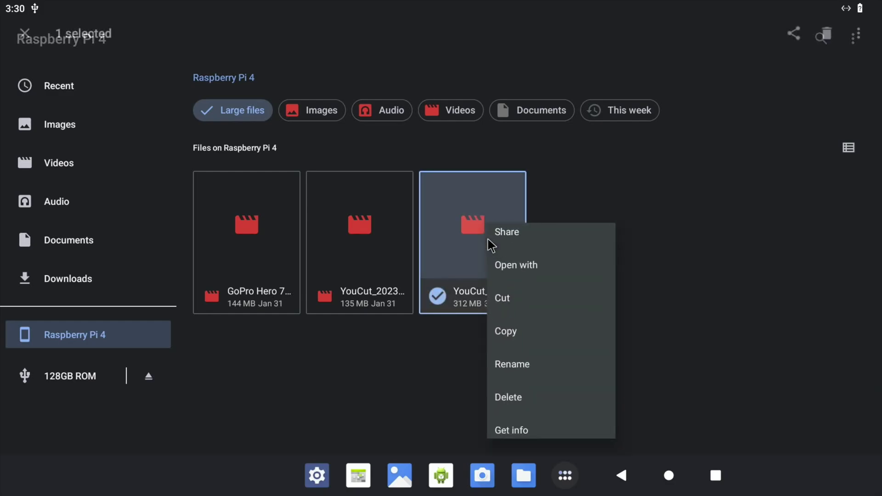
pyautogui.click(517, 268)
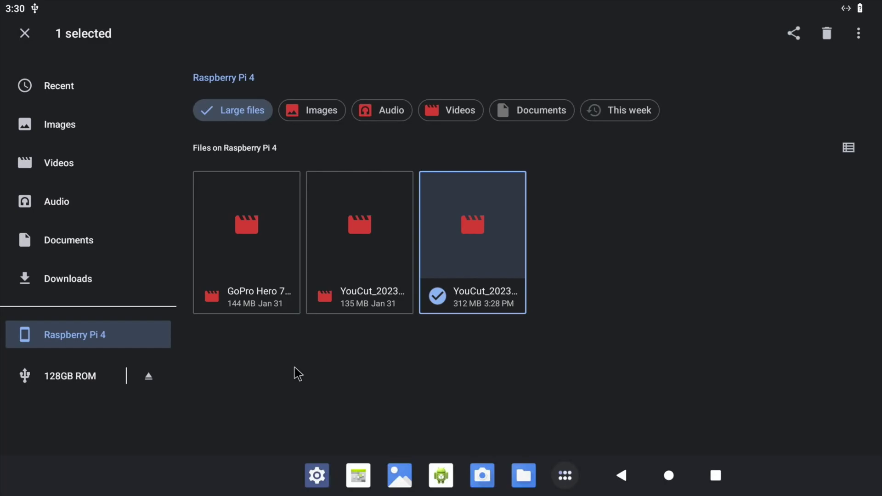
# Step: Find VLC for Android through Aptoide's search and install it
pyautogui.click(669, 475)
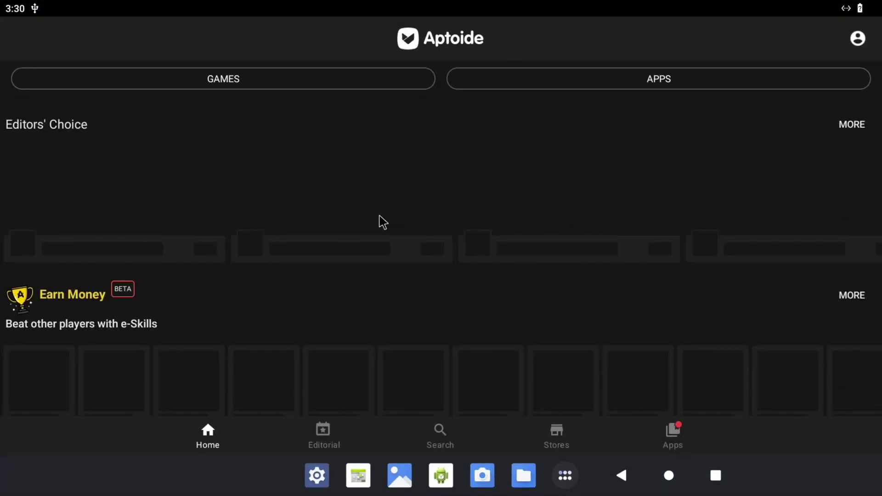
pyautogui.click(437, 441)
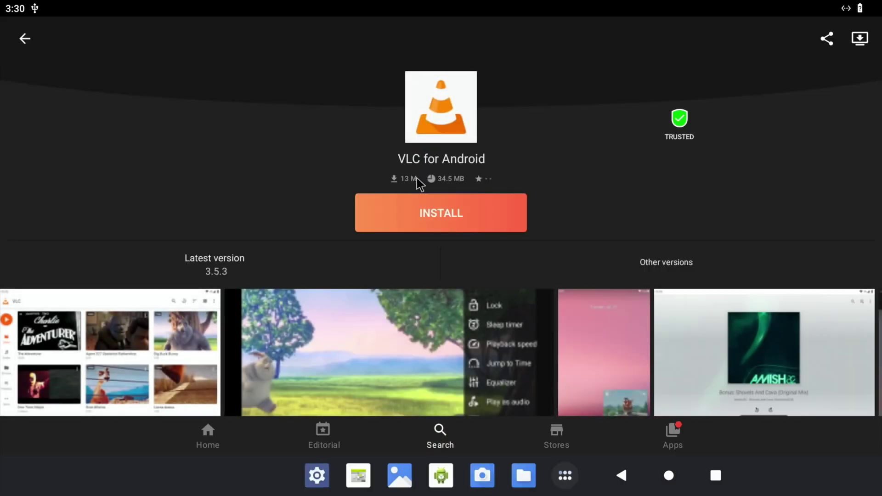
pyautogui.click(434, 209)
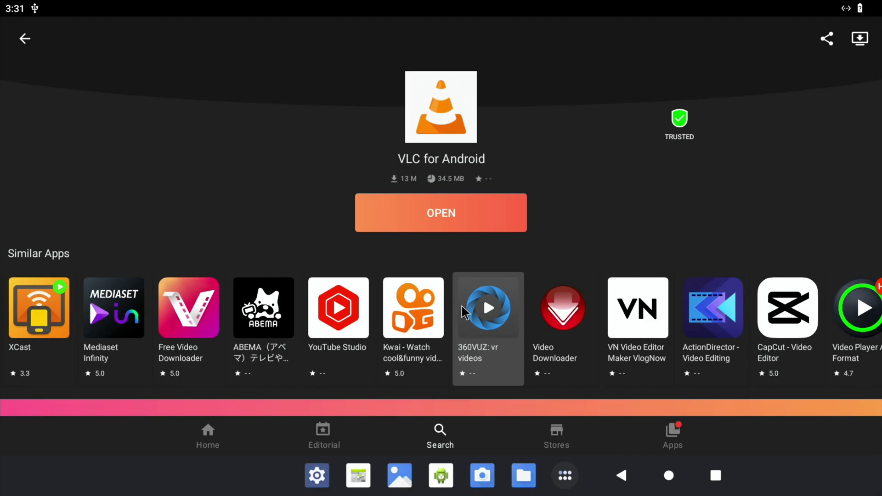
# Step: Open the 312 MB YouCut export in VLC from the file manager
pyautogui.click(524, 477)
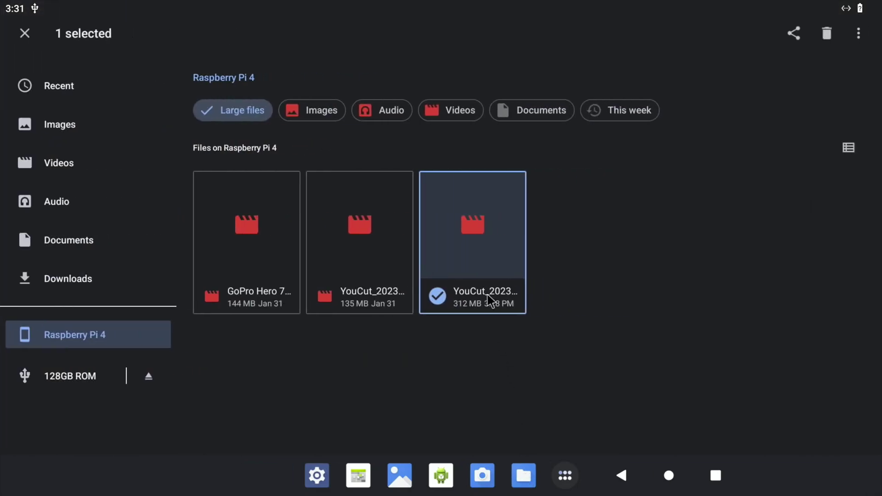
pyautogui.rightClick(469, 256)
pyautogui.click(487, 267)
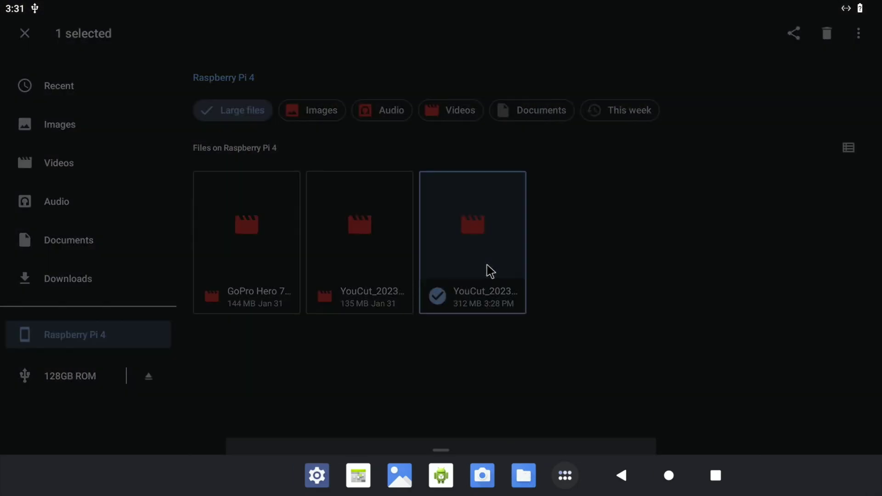
pyautogui.click(487, 404)
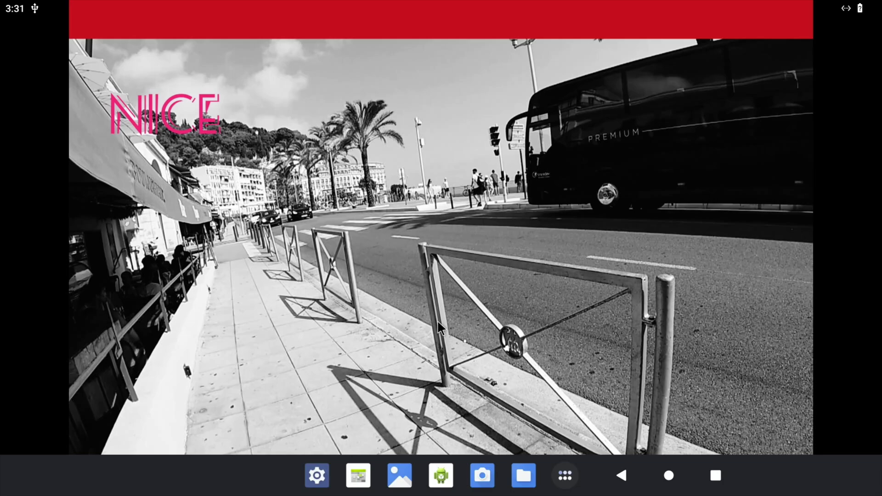
# Step: Seek the playback to 0:27, then back to 0:26 and 0:22
pyautogui.click(318, 442)
pyautogui.click(453, 412)
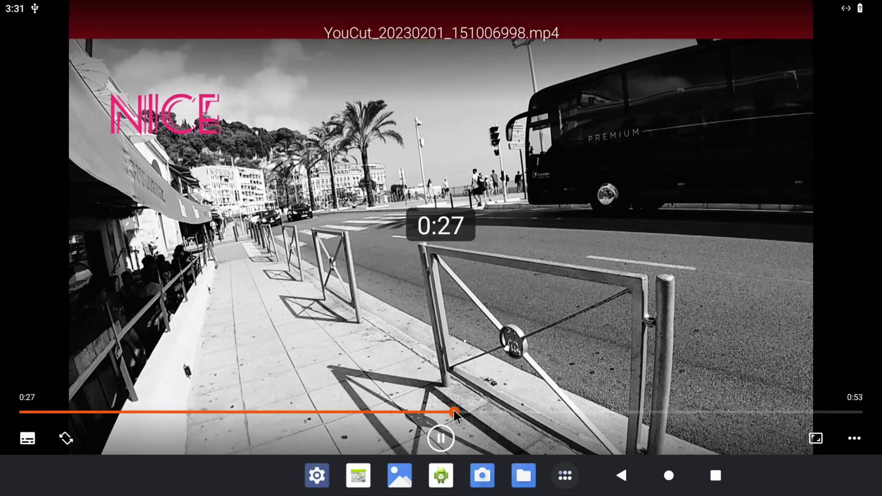
pyautogui.moveTo(455, 413); pyautogui.dragTo(369, 410)
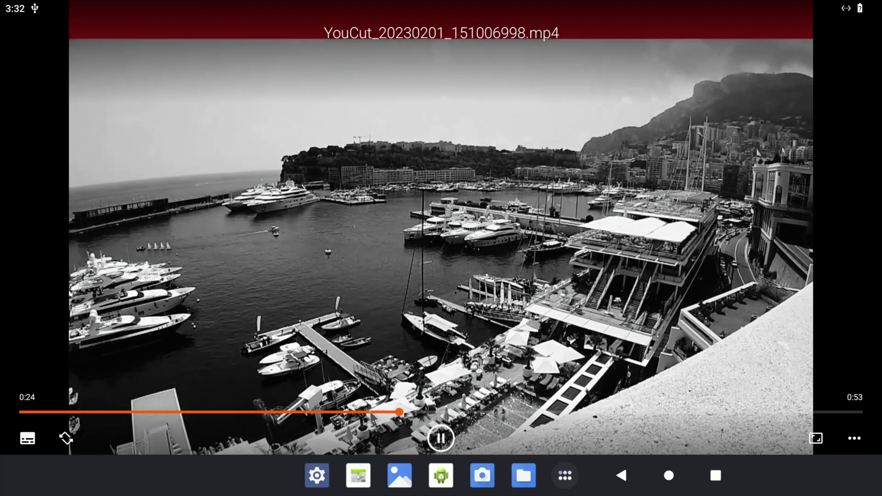
pyautogui.click(370, 412)
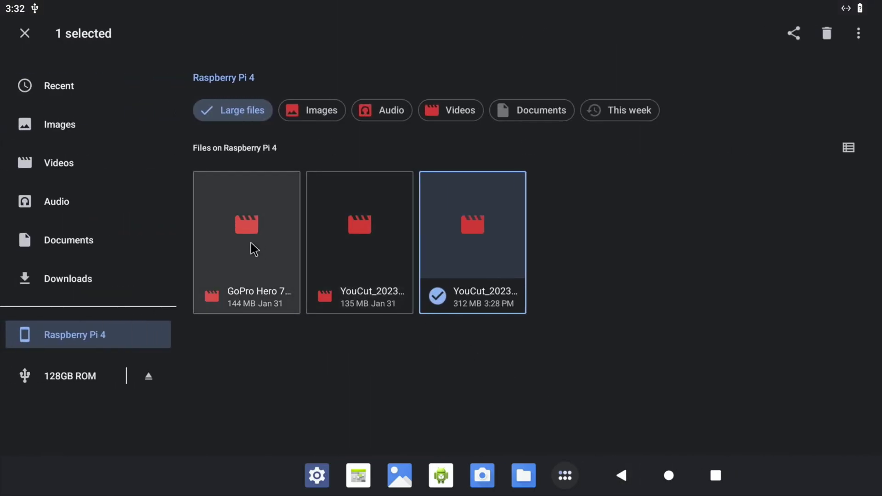
# Step: Copy the 312 MB YouCut export and open the 128GB ROM USB drive to paste it
pyautogui.rightClick(252, 248)
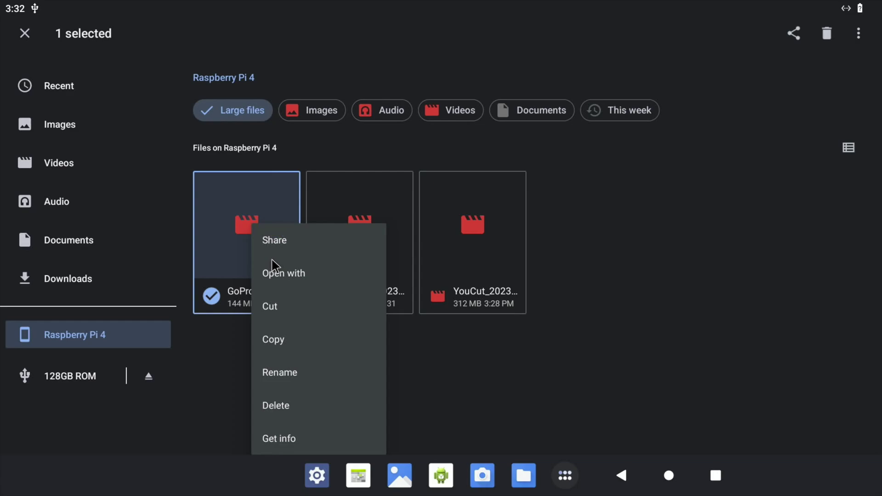
pyautogui.click(282, 275)
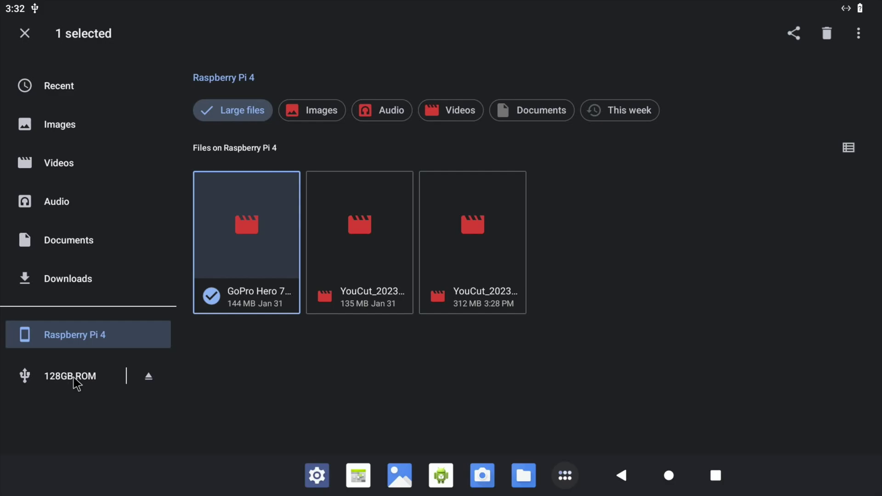
pyautogui.rightClick(450, 249)
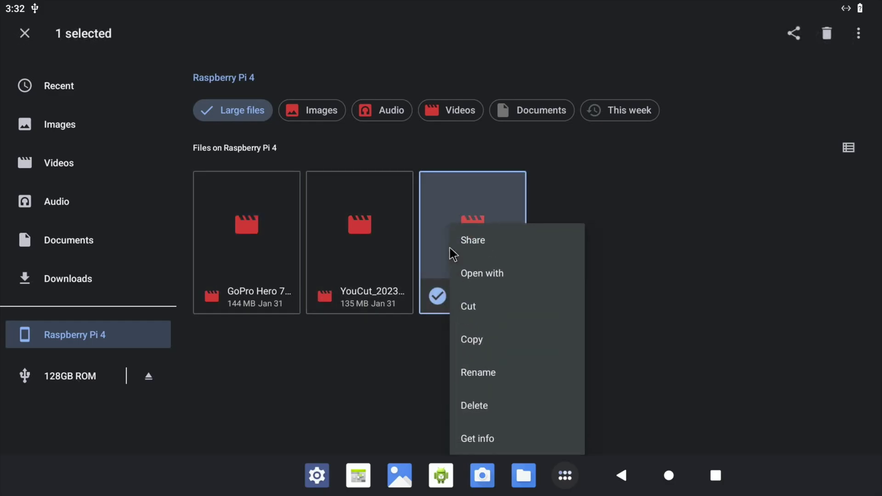
pyautogui.click(472, 339)
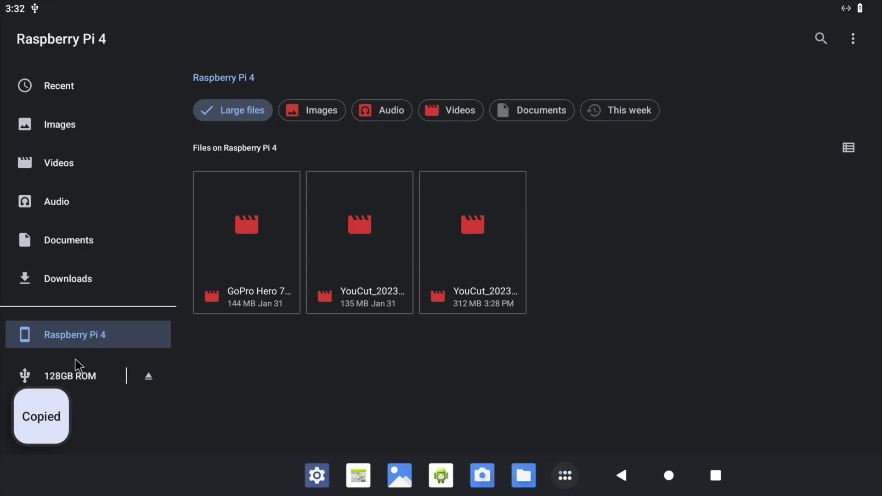
pyautogui.click(76, 374)
pyautogui.rightClick(448, 327)
pyautogui.click(459, 340)
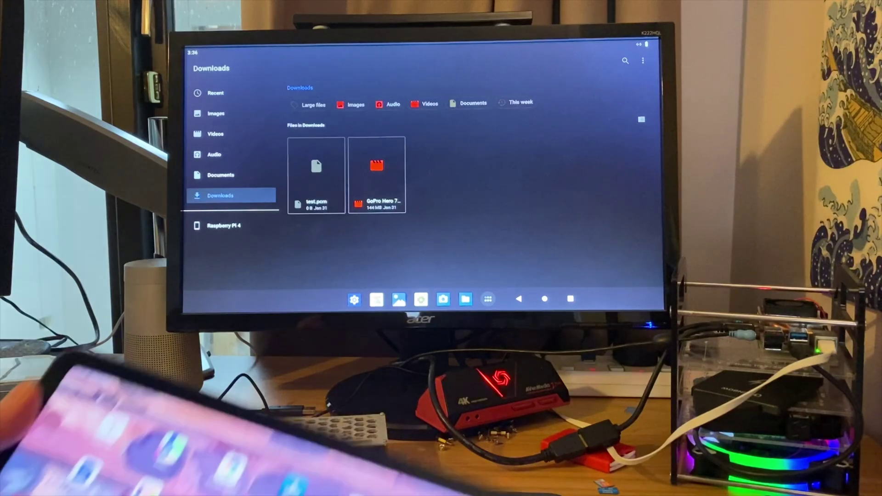